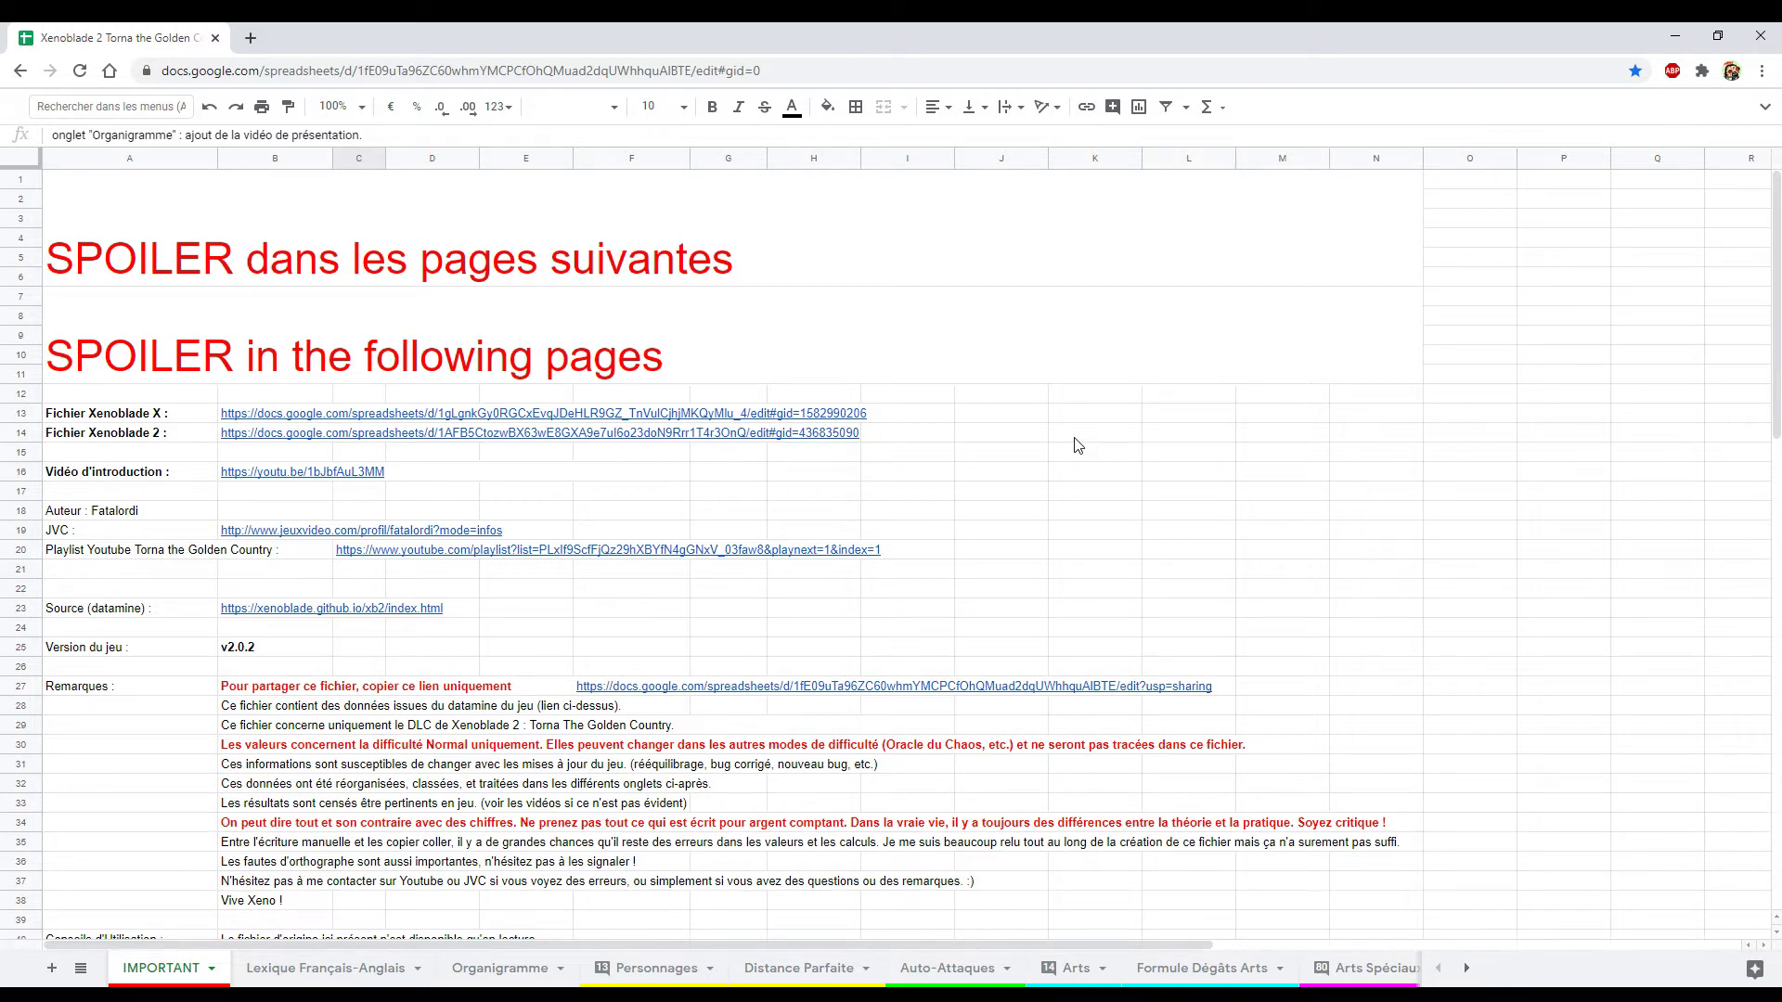
Go to the 'Distance Parfaite' sheet with each character's min and max range
click(791, 970)
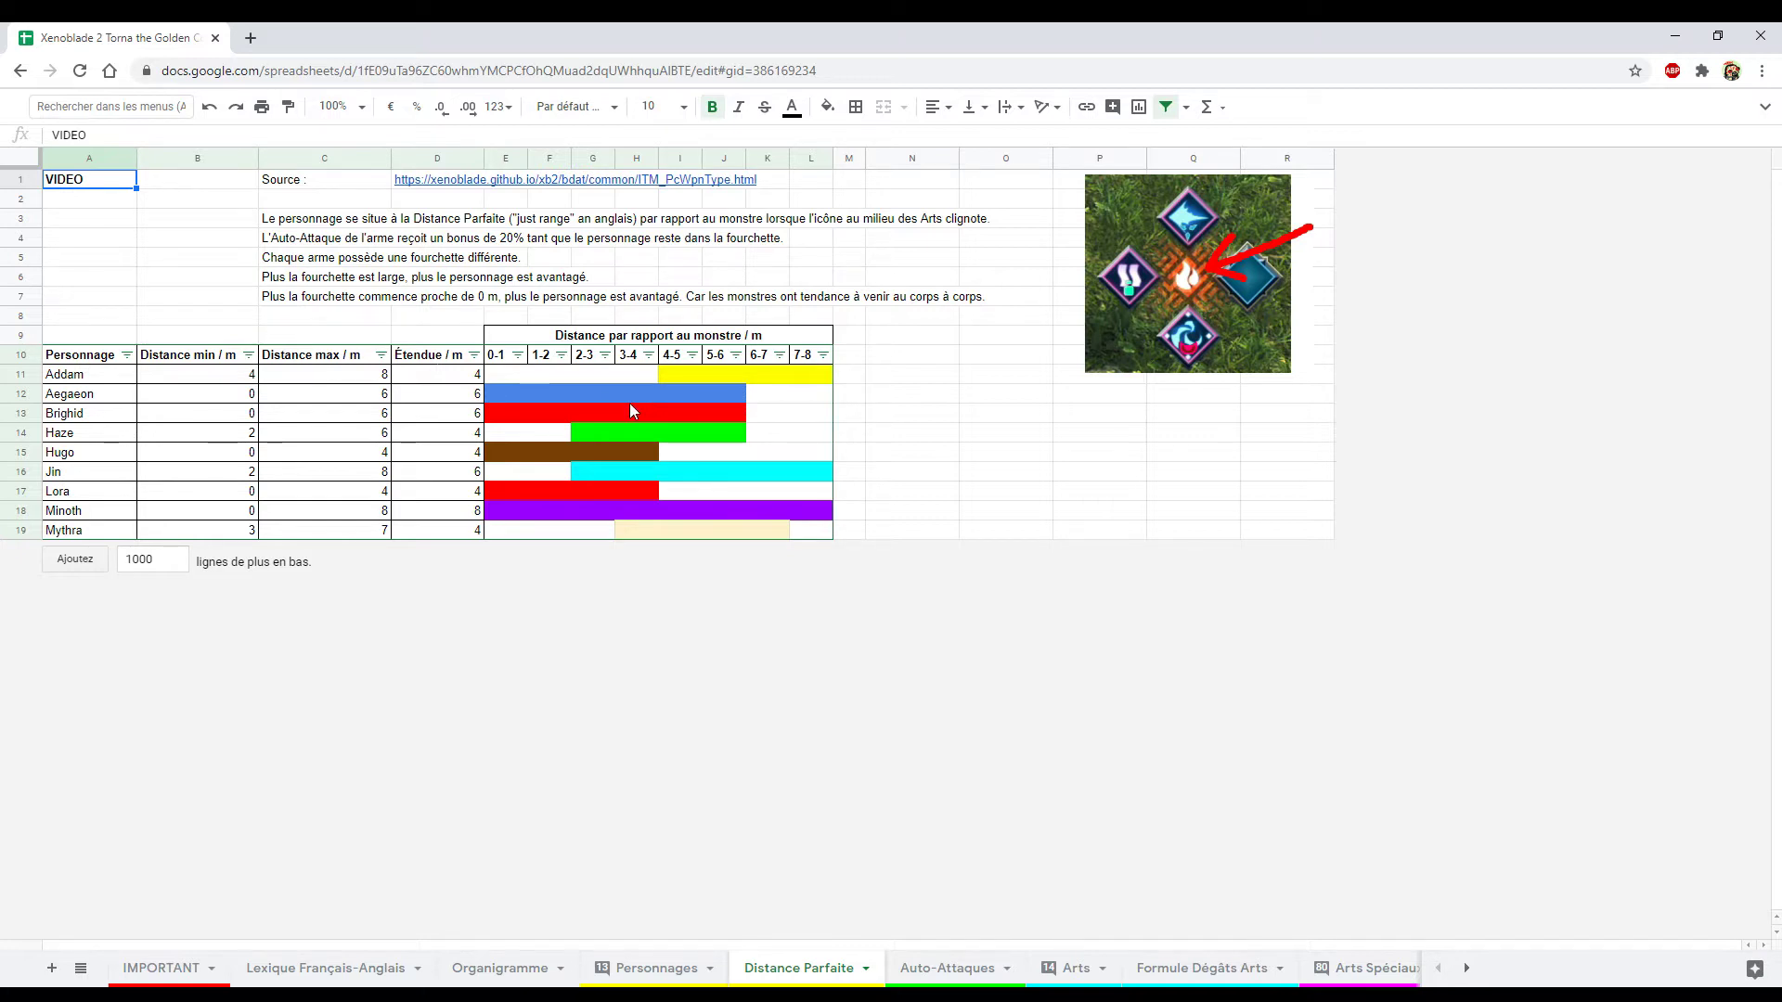
drag(358, 305, 290, 222)
click(161, 292)
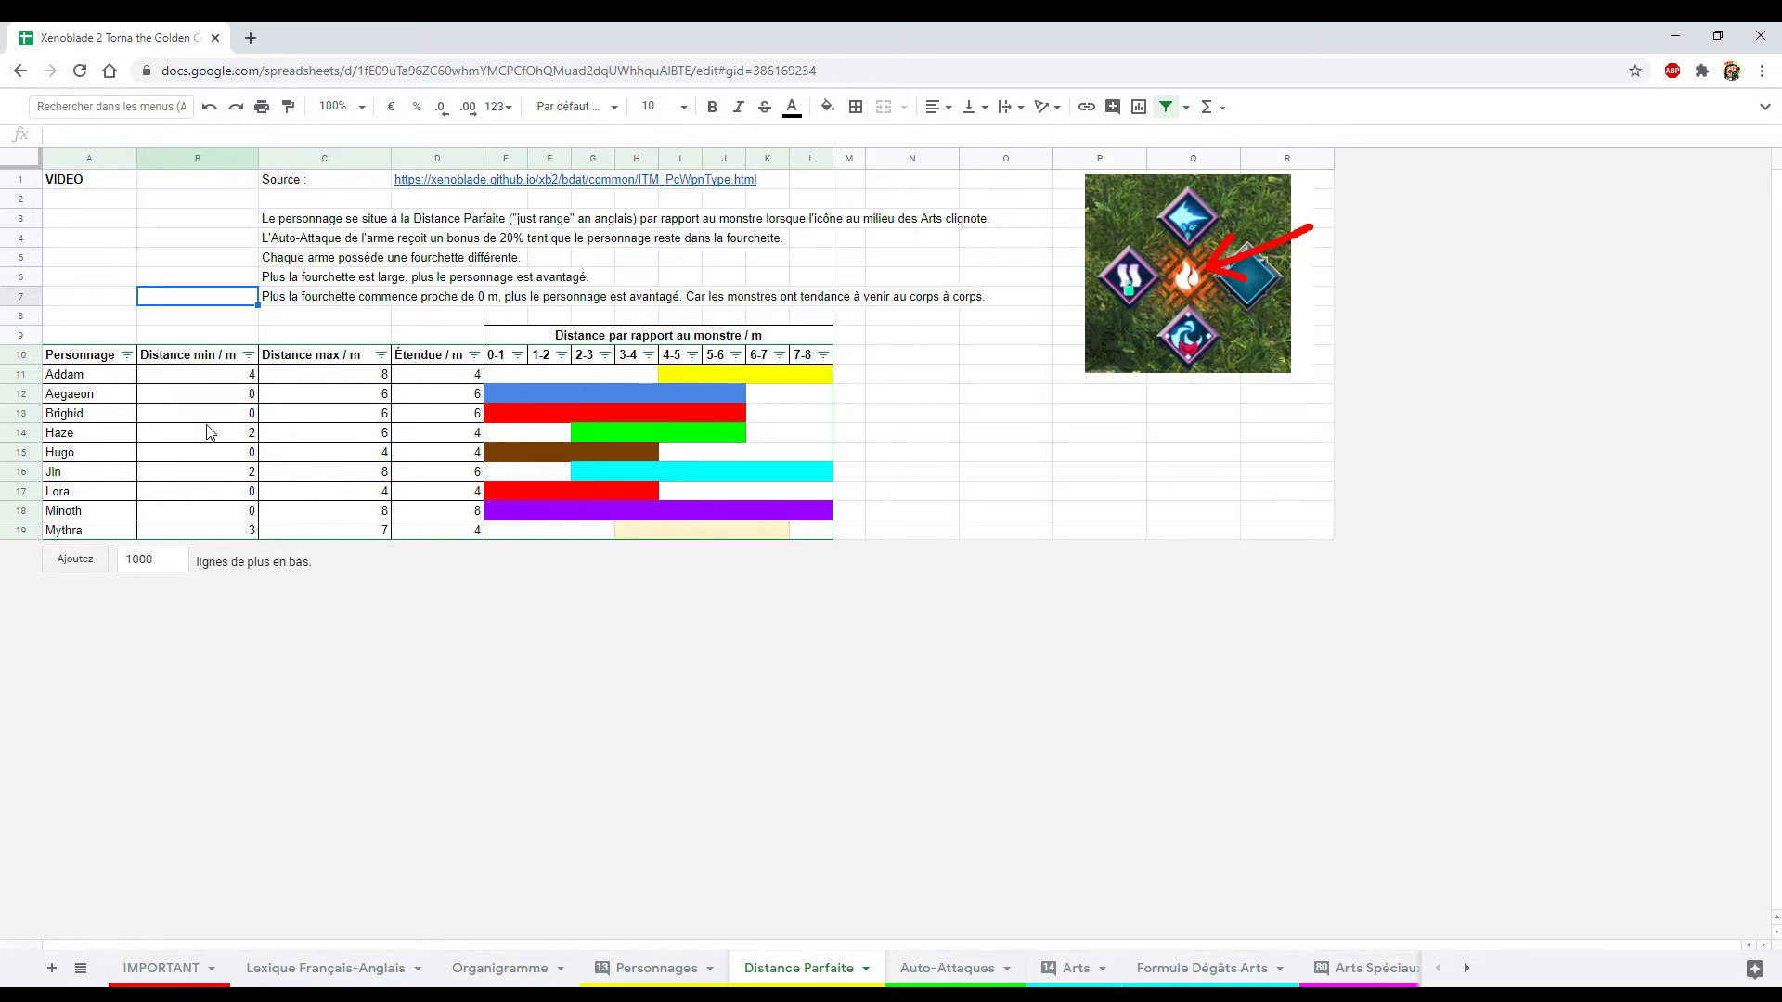
click(98, 377)
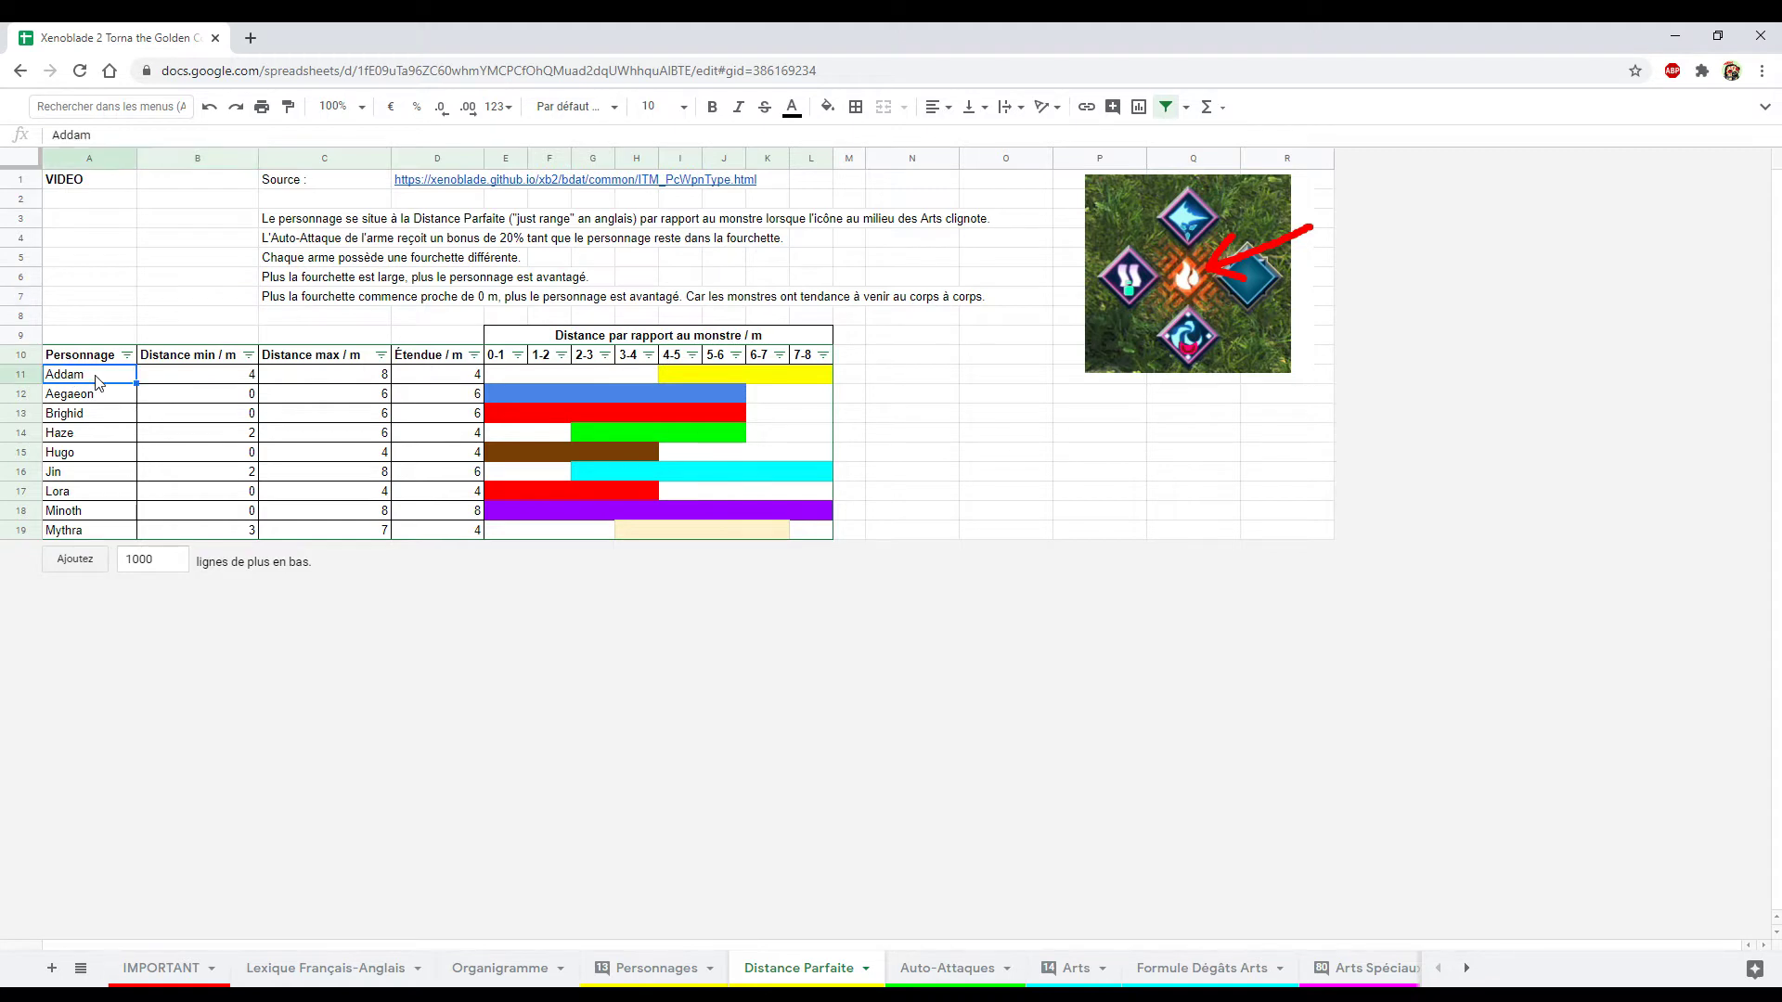
click(240, 379)
click(324, 377)
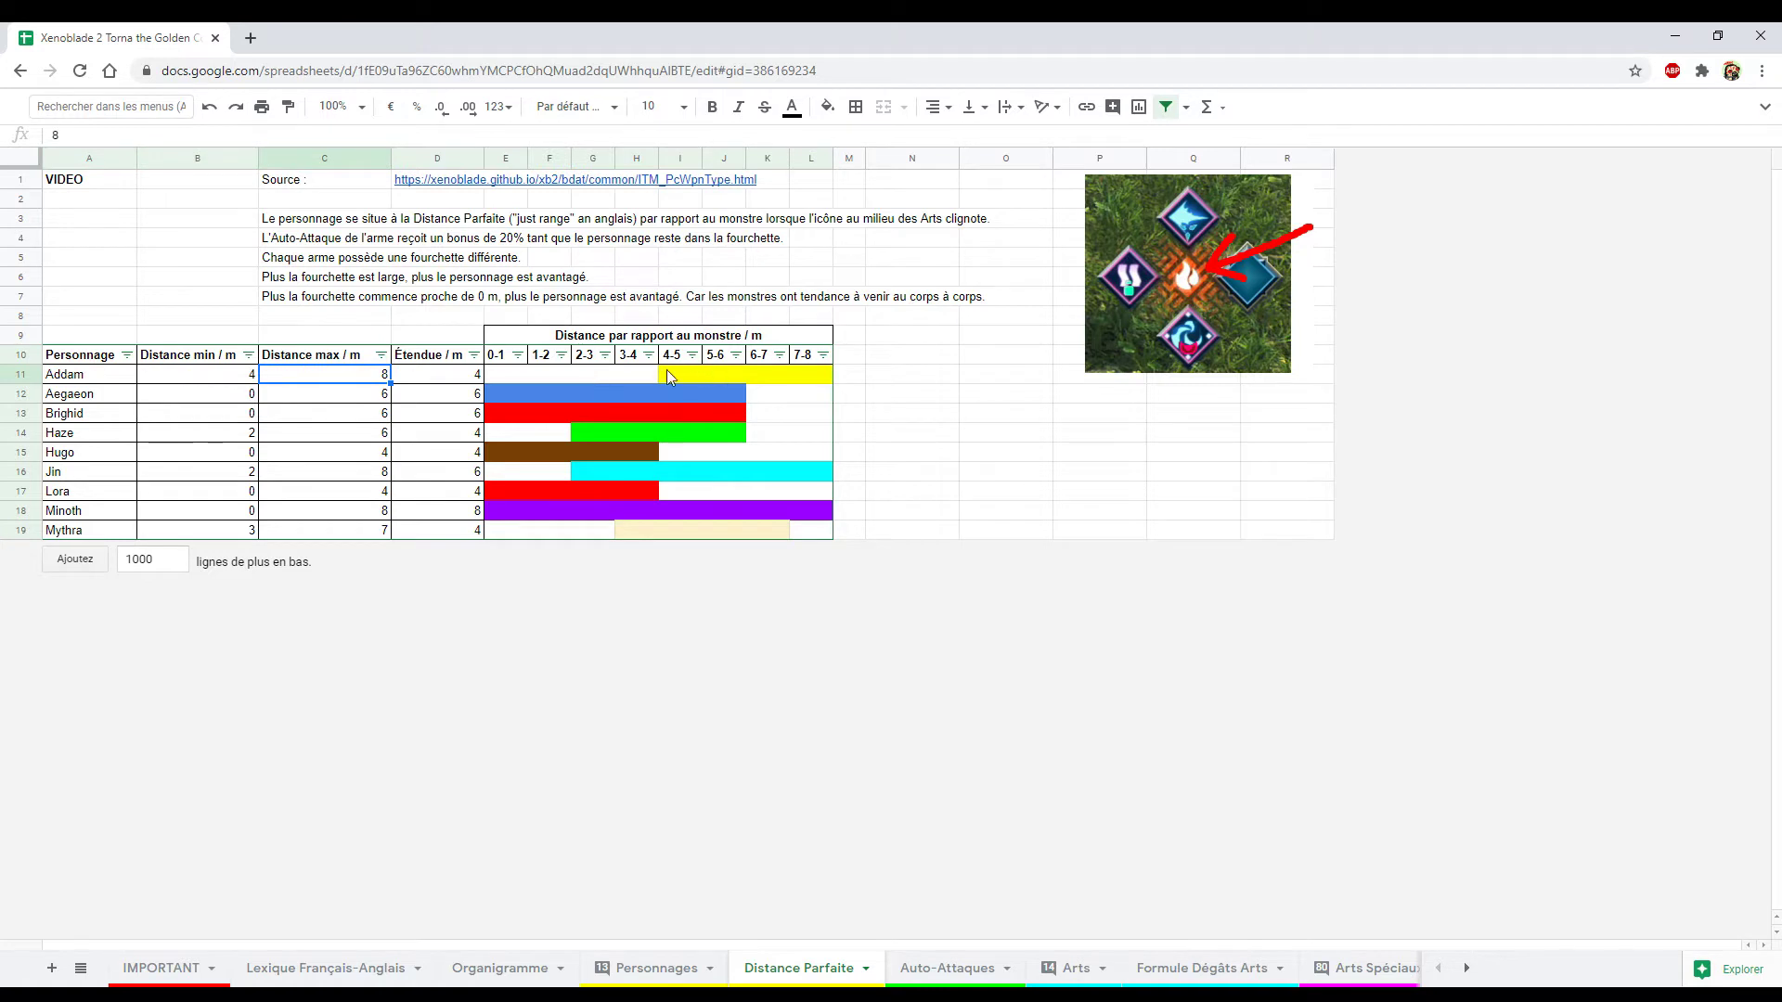
click(440, 381)
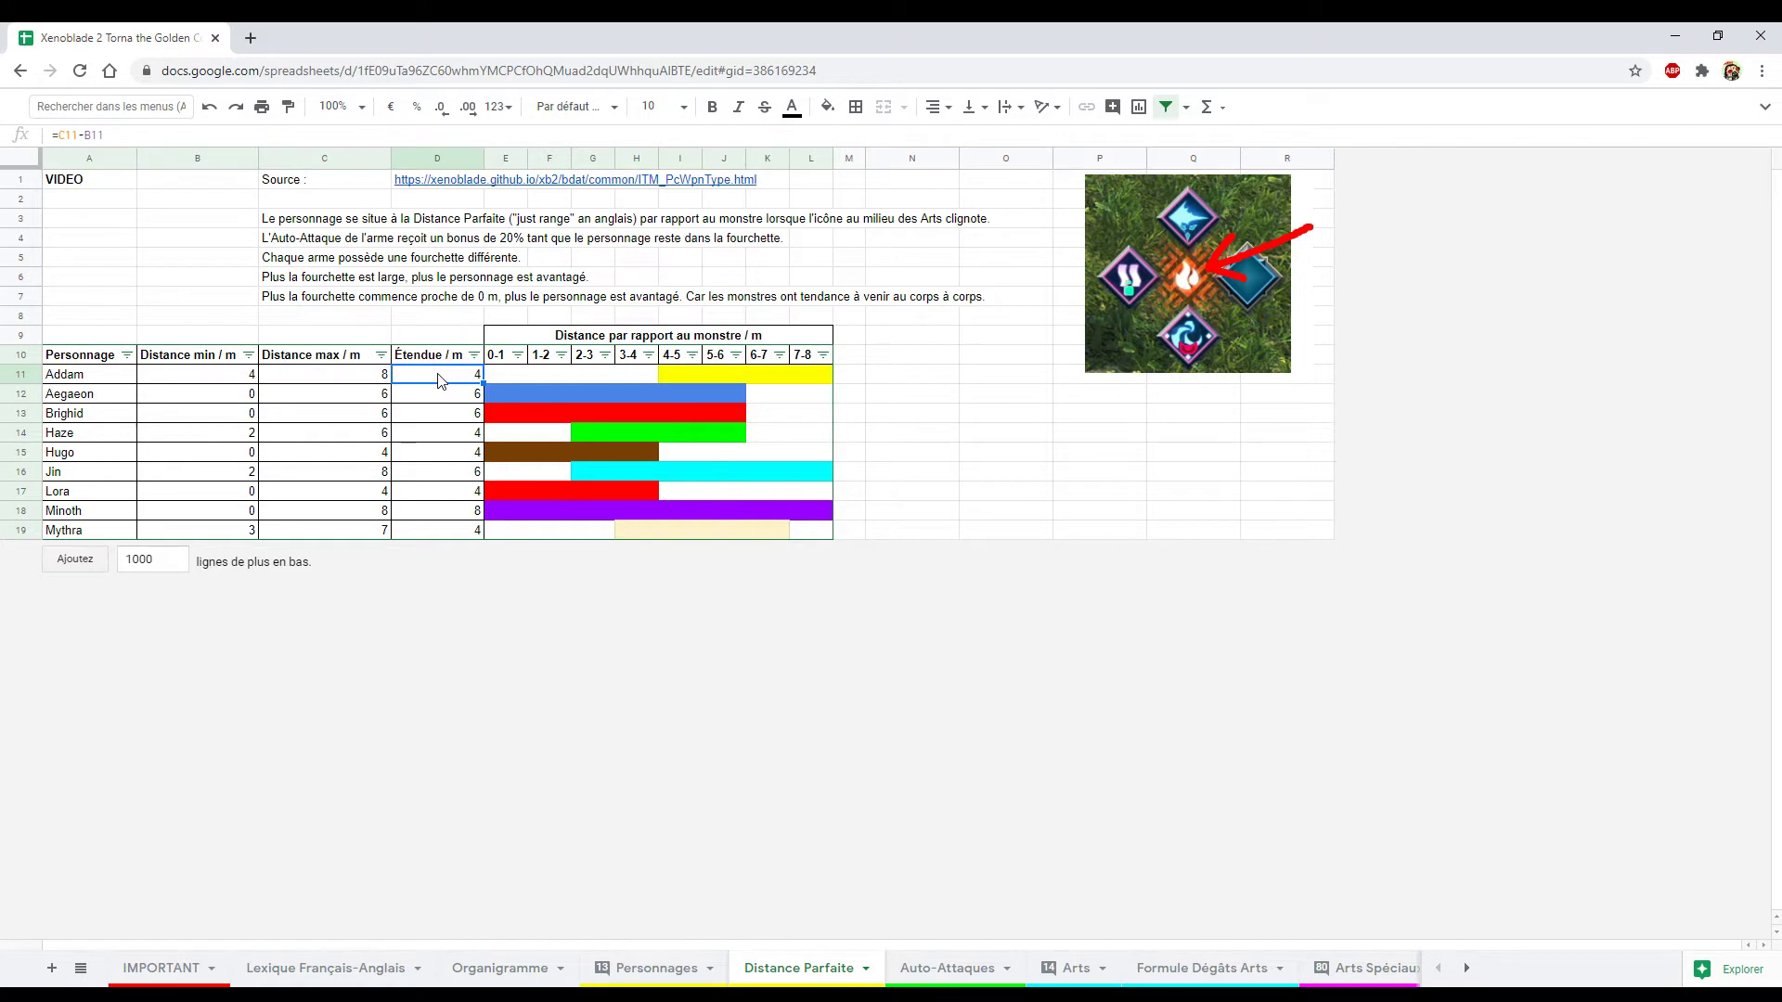
click(127, 354)
click(172, 386)
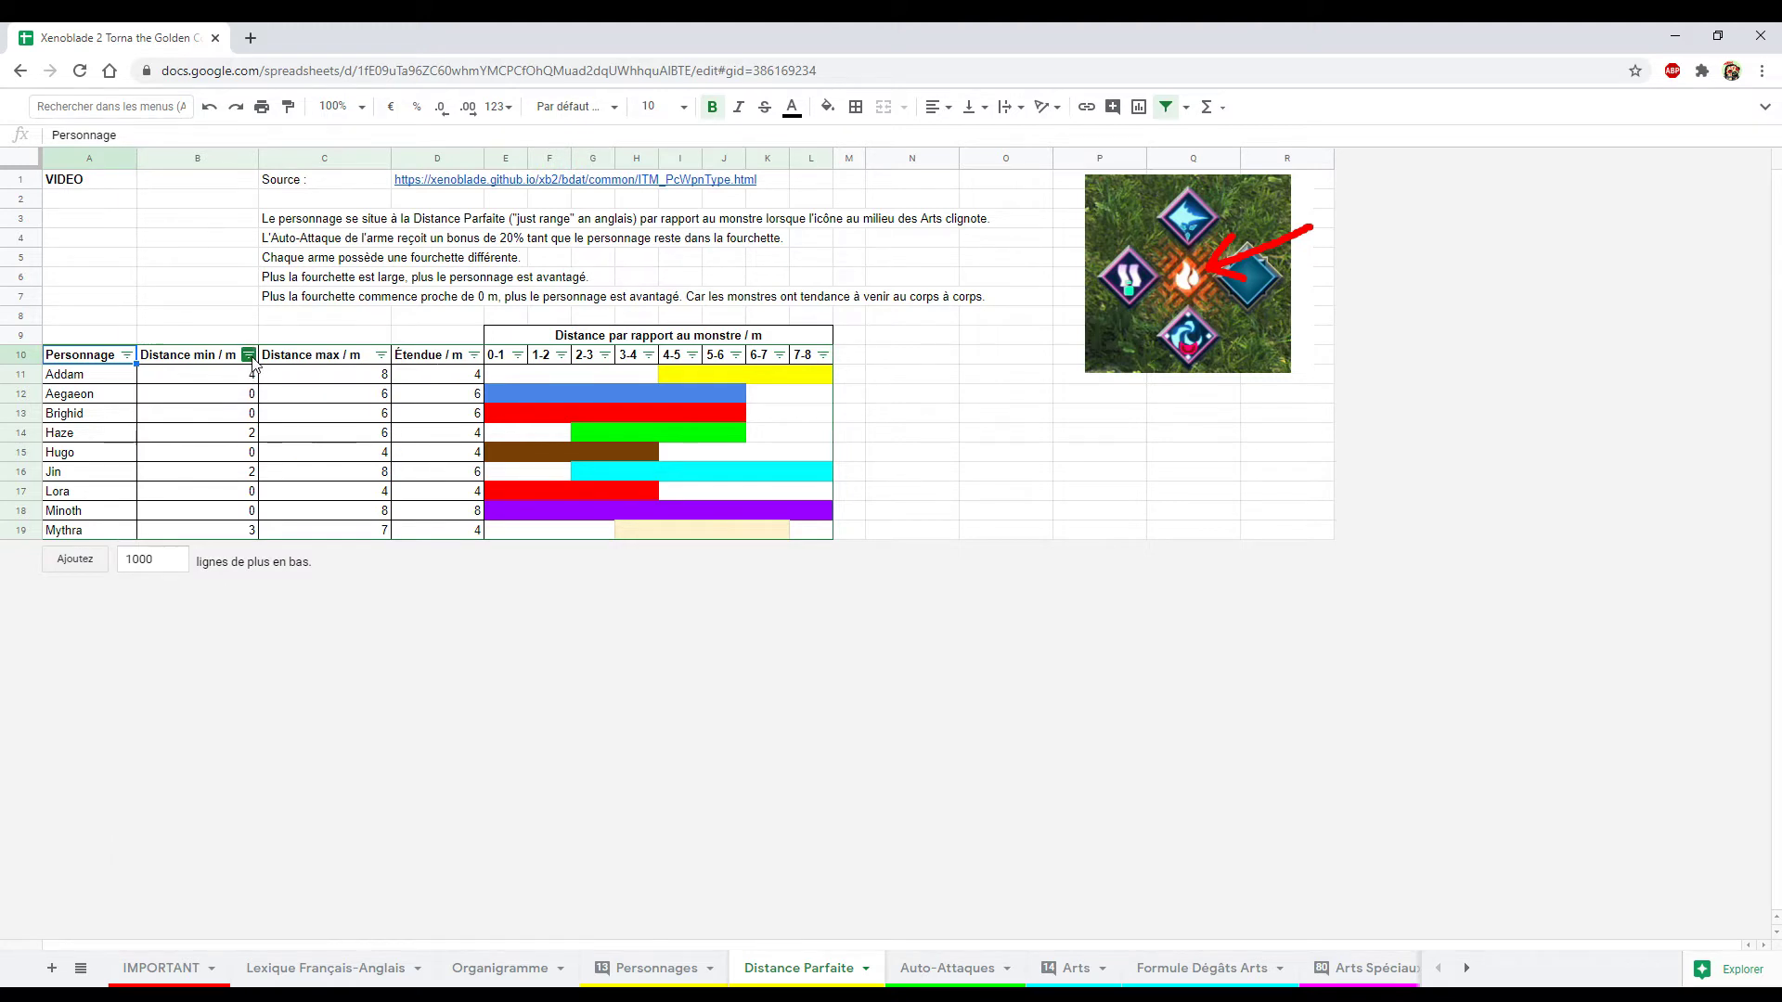
Sort rows A→Z by Distance min / m, then Étendue / m, then Distance min / m again
click(248, 354)
click(296, 382)
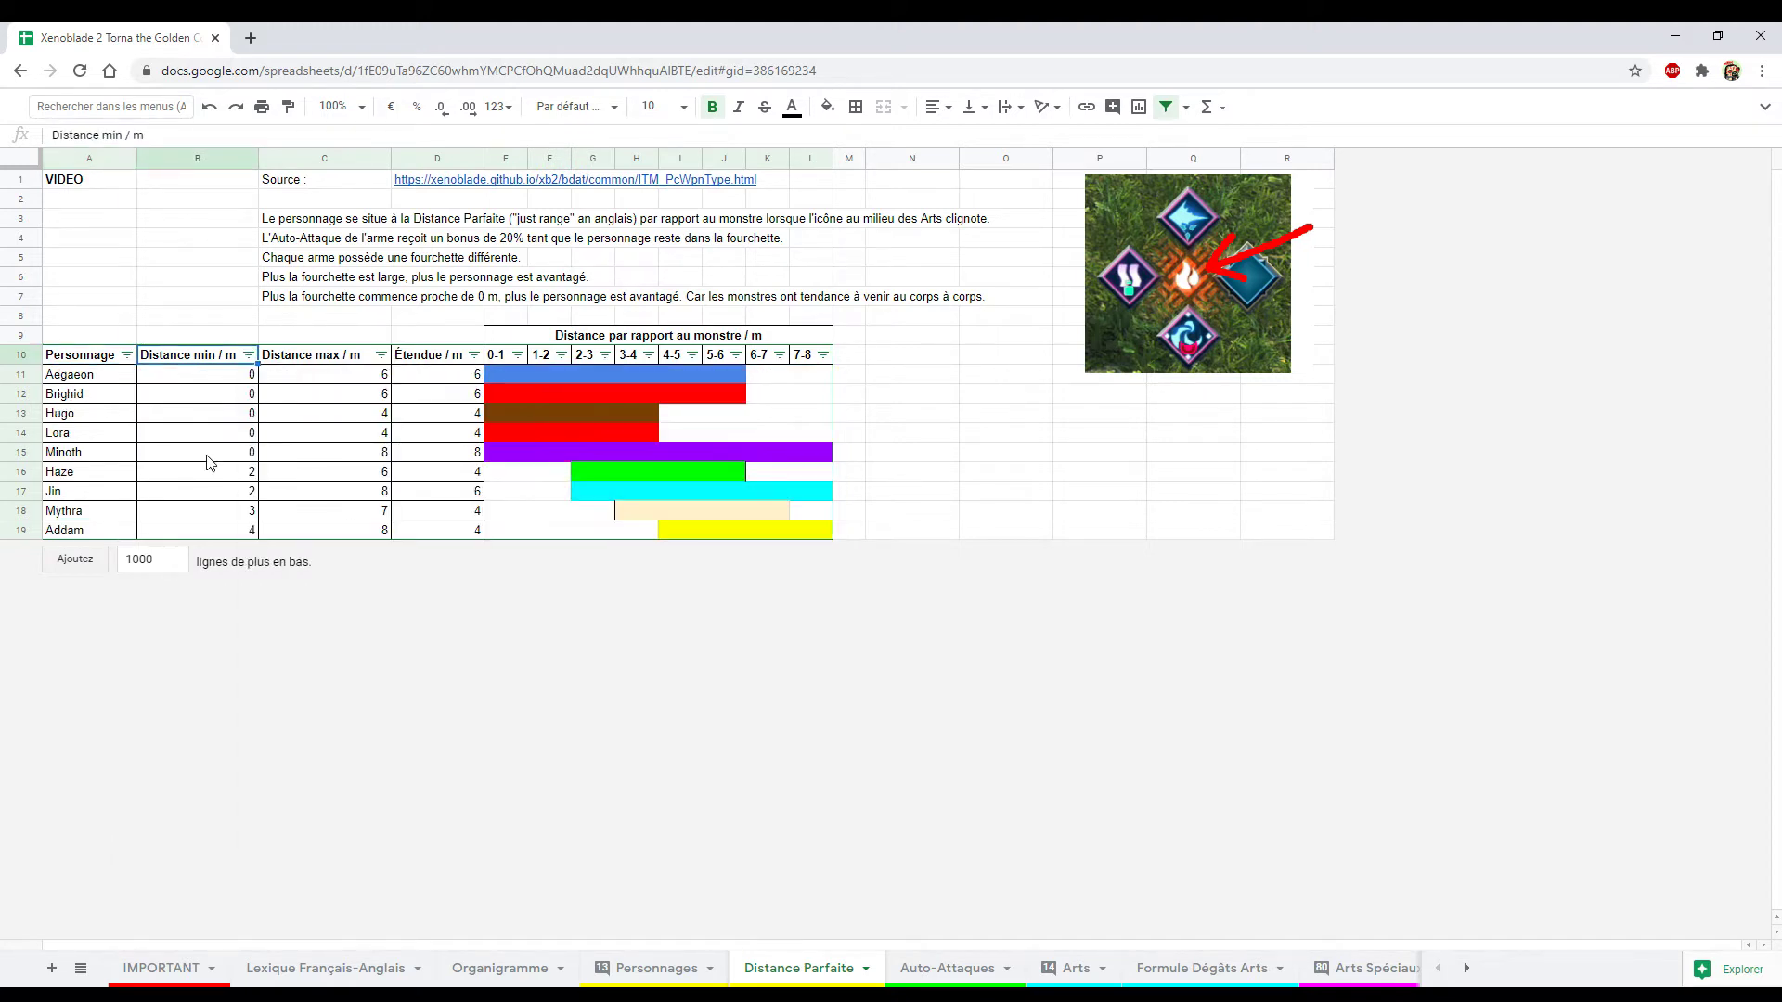
drag(207, 455, 212, 375)
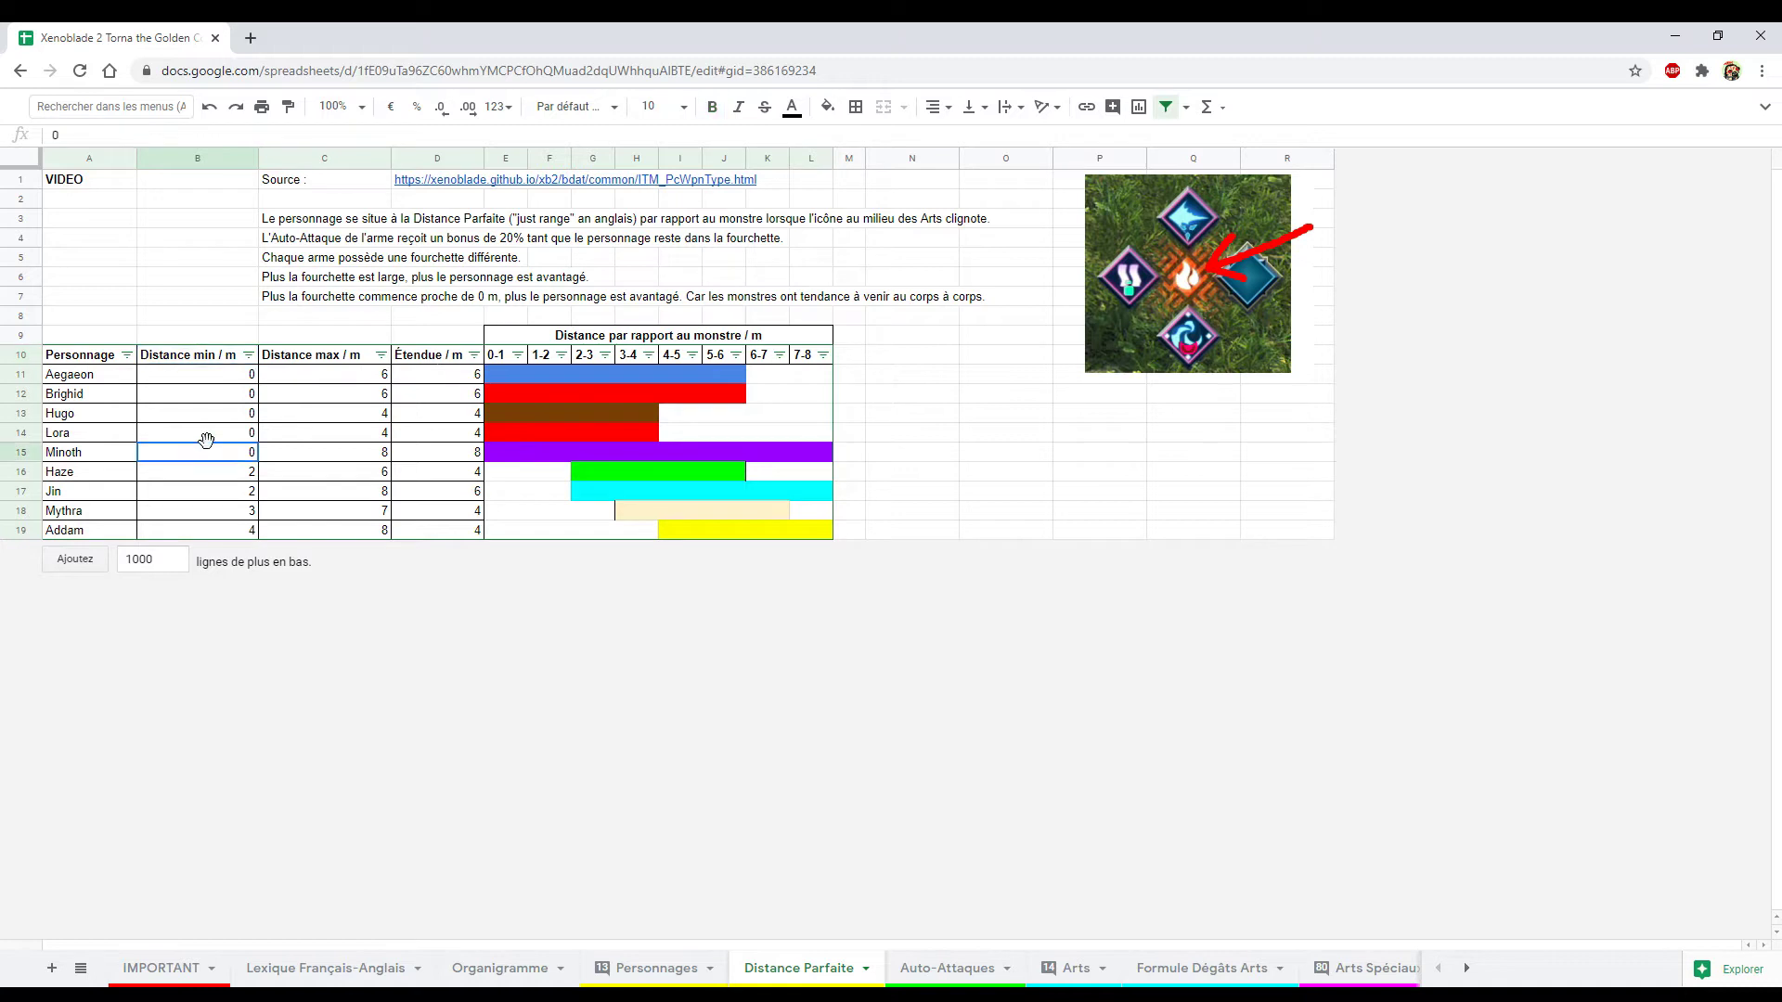
click(474, 354)
click(360, 388)
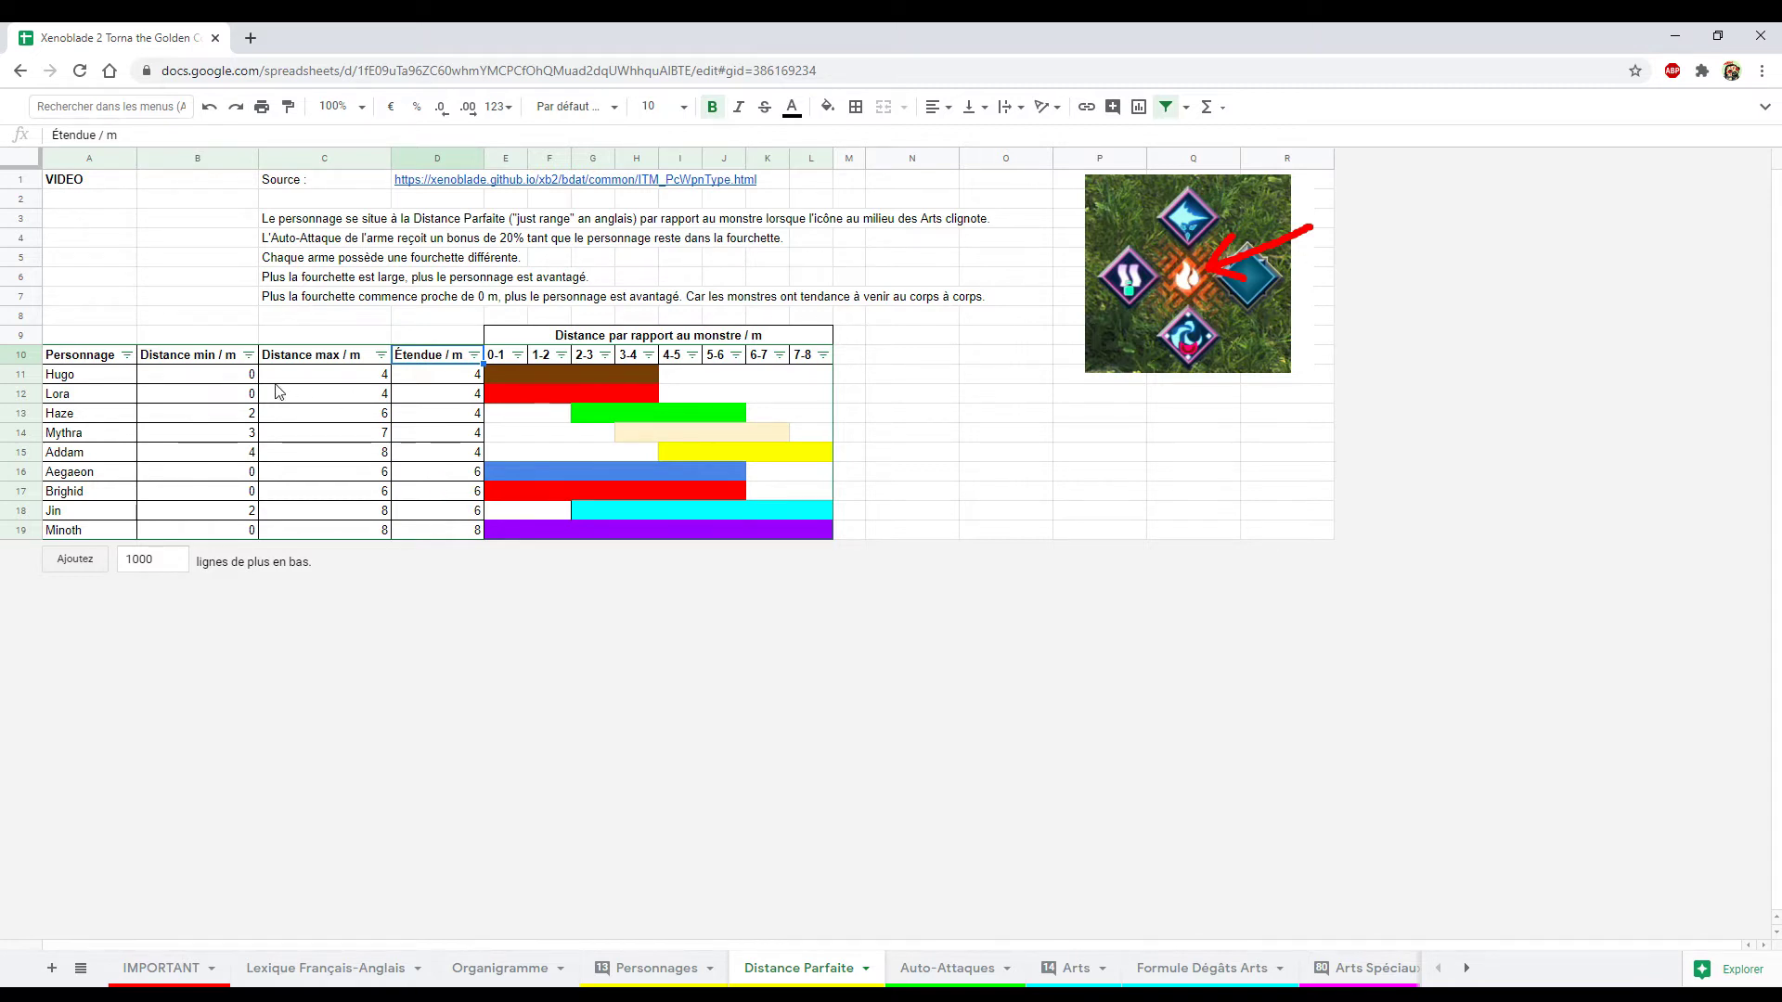
click(248, 355)
click(302, 388)
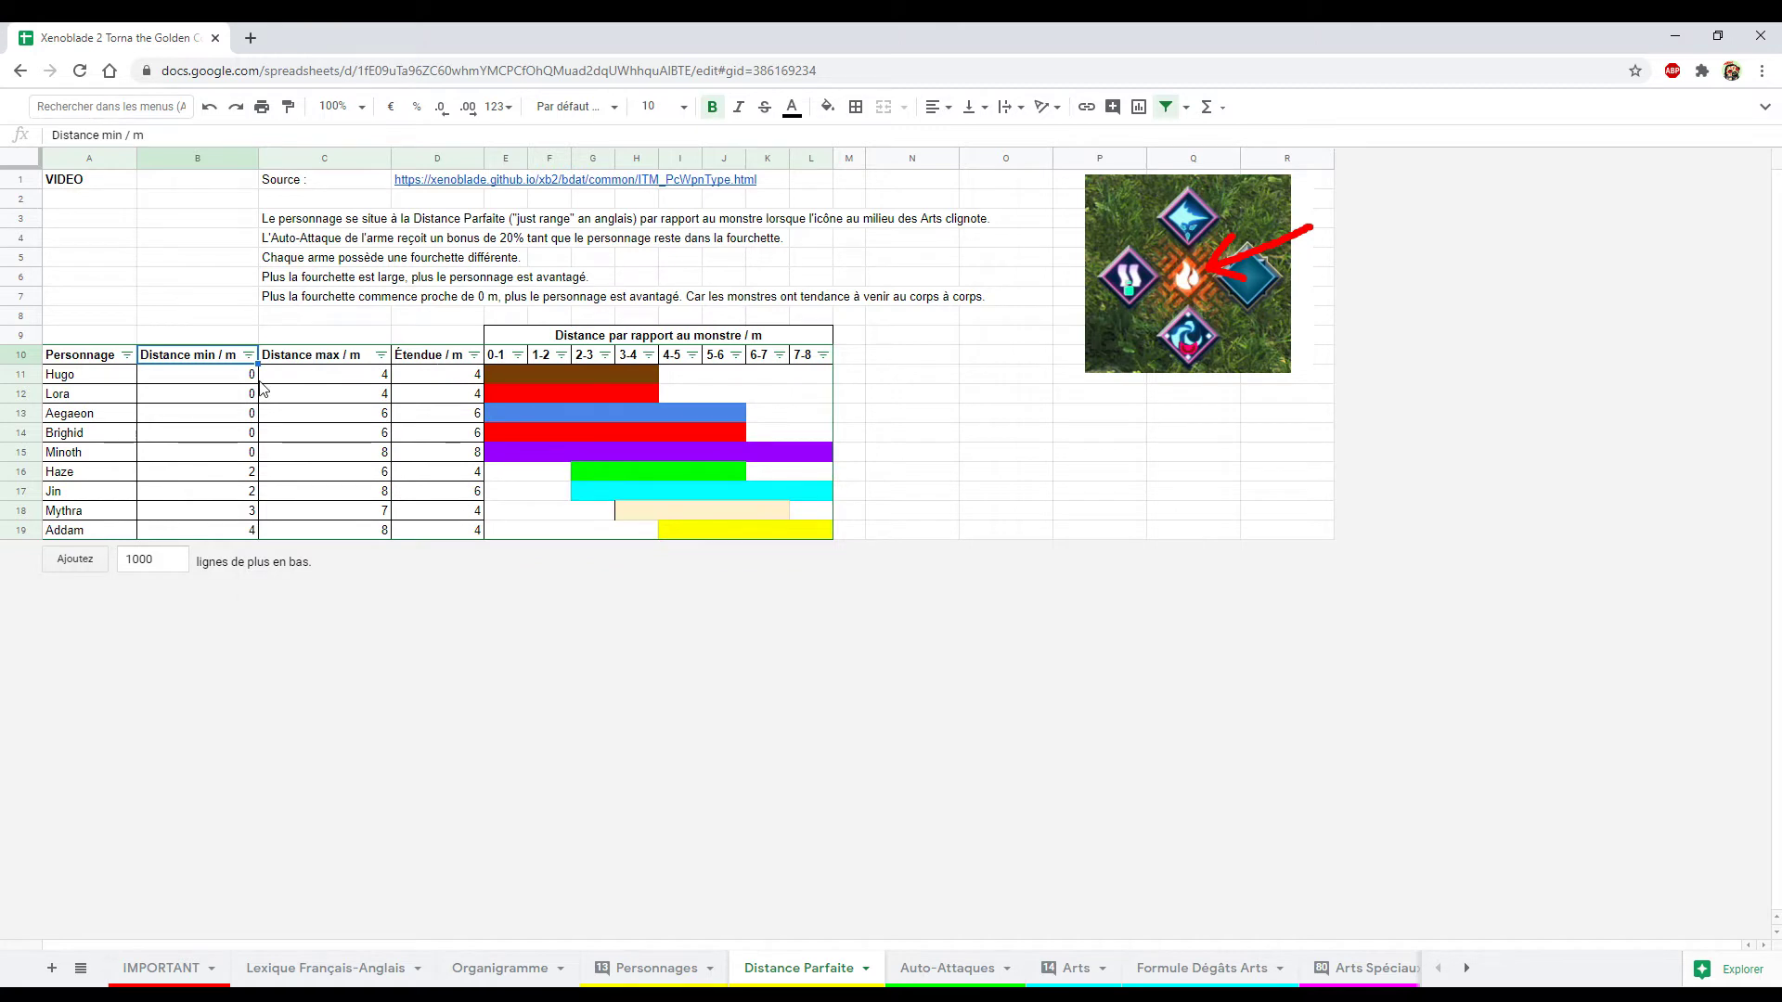
drag(509, 369, 817, 432)
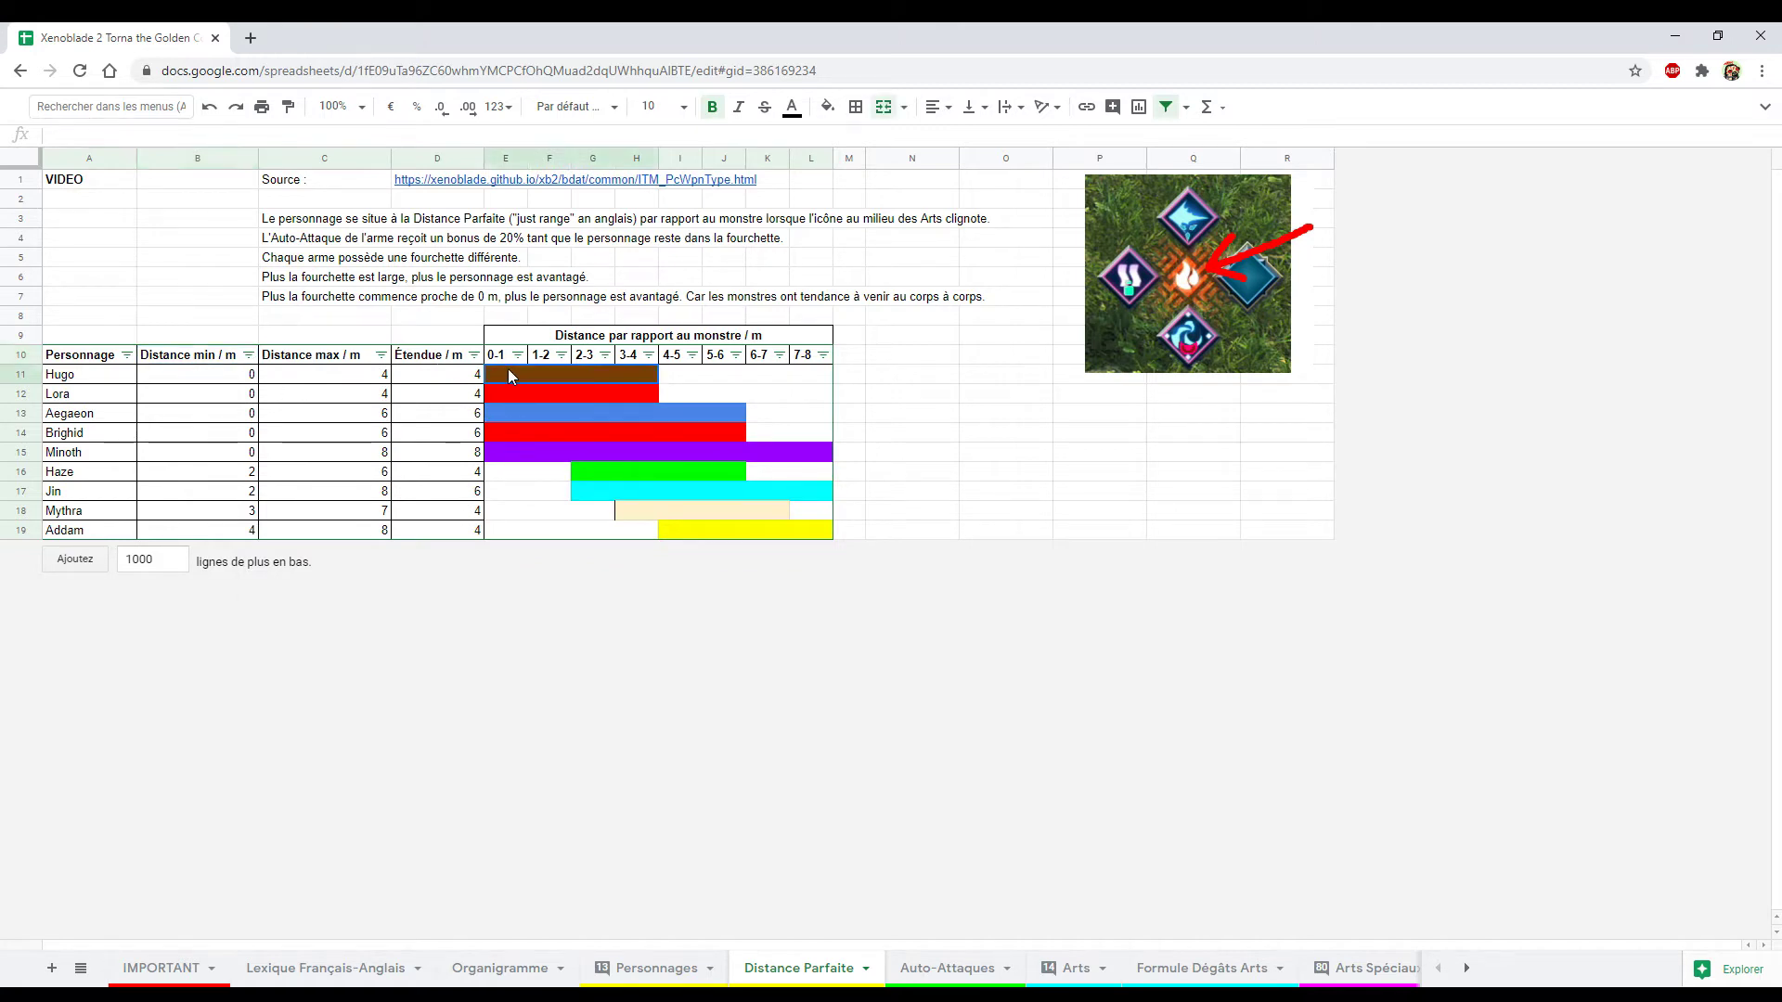
drag(497, 444, 497, 450)
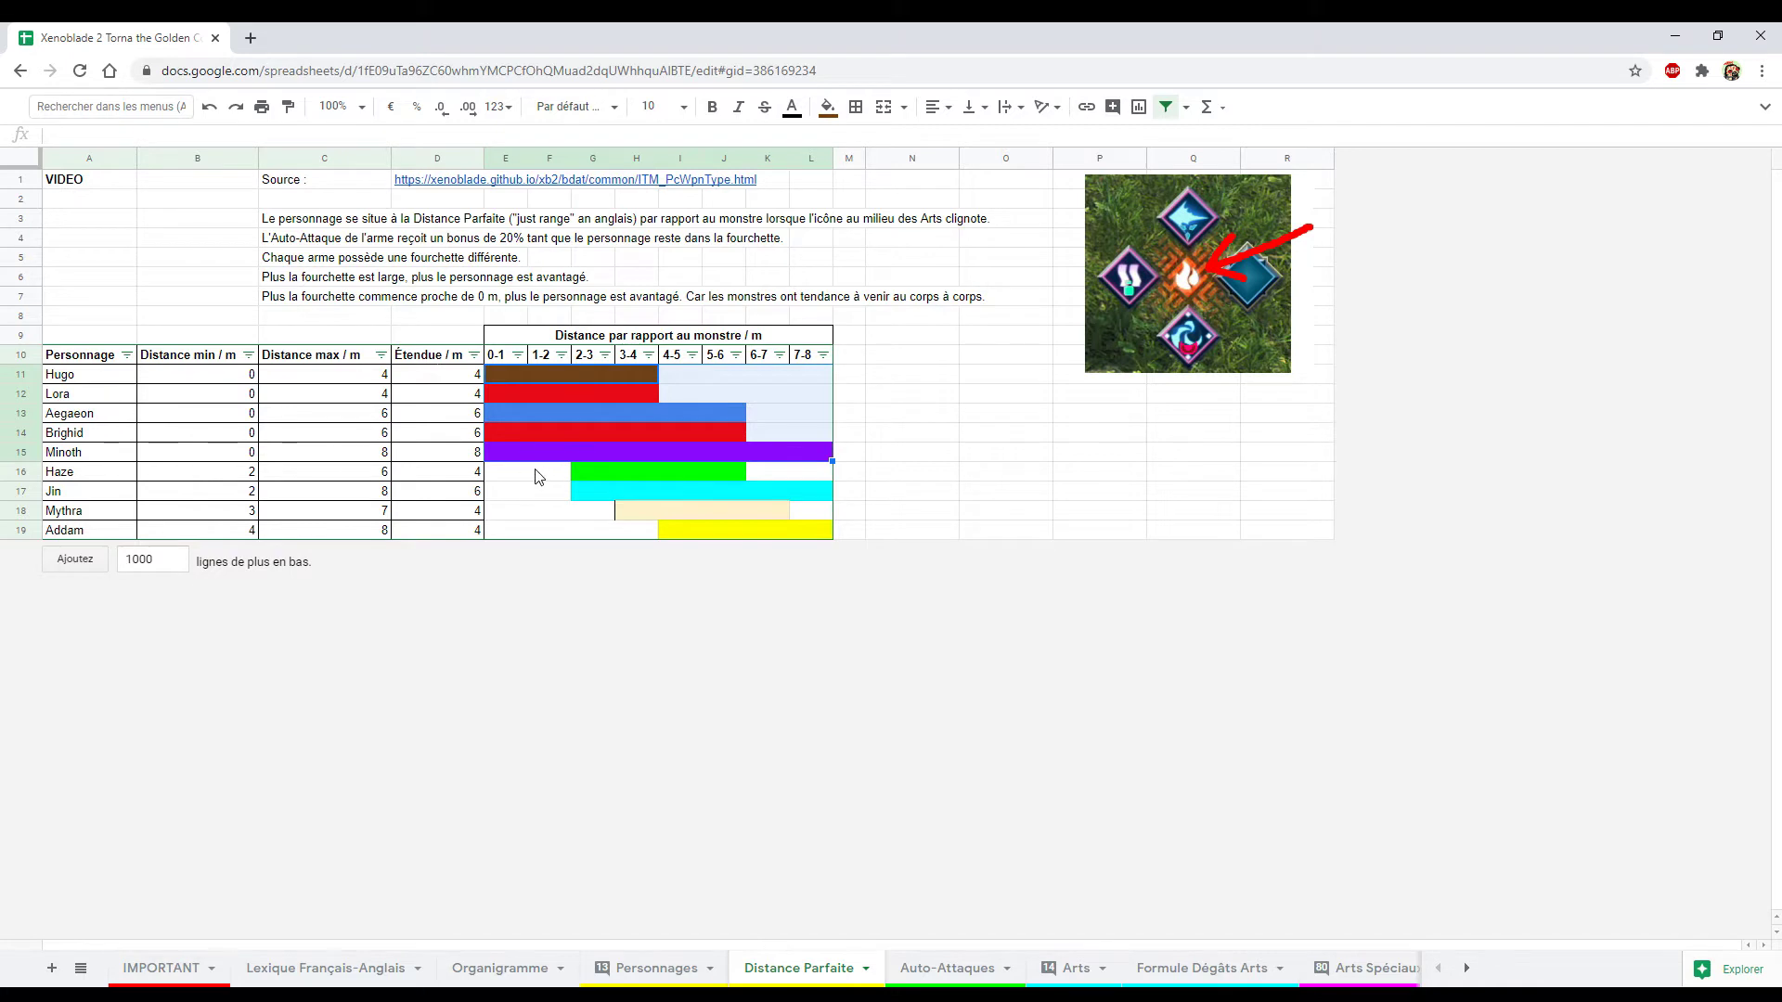
drag(537, 472, 527, 536)
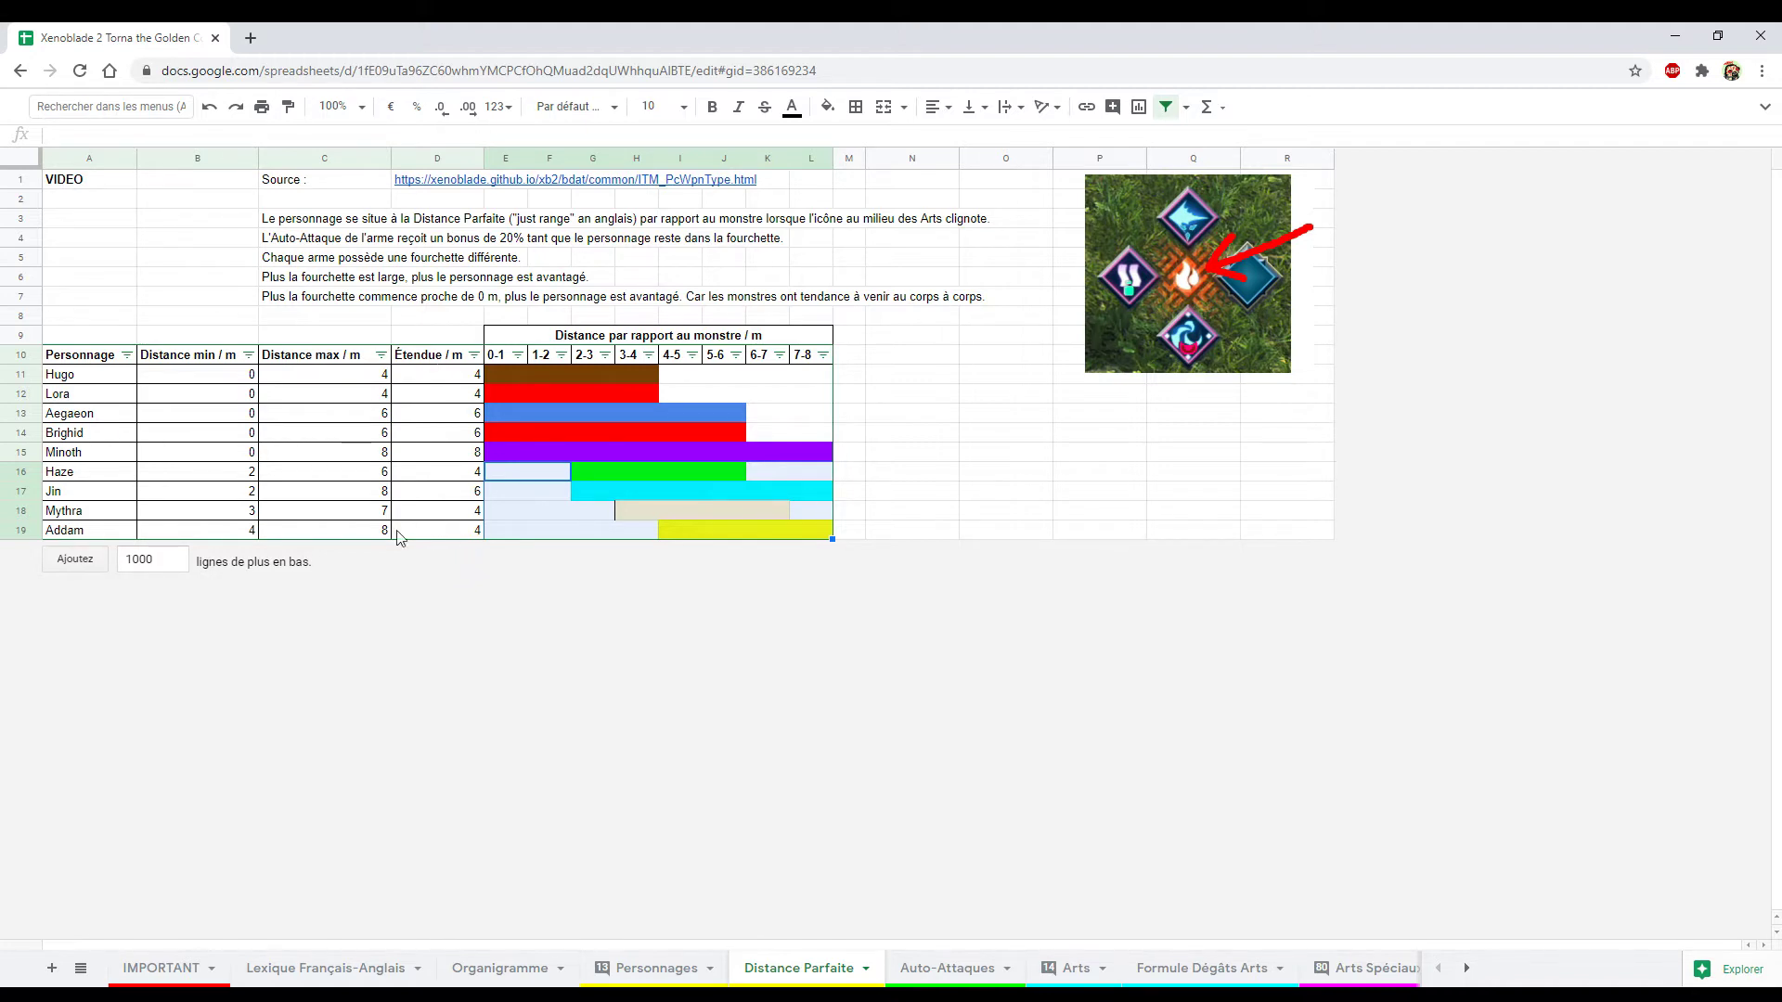
click(131, 455)
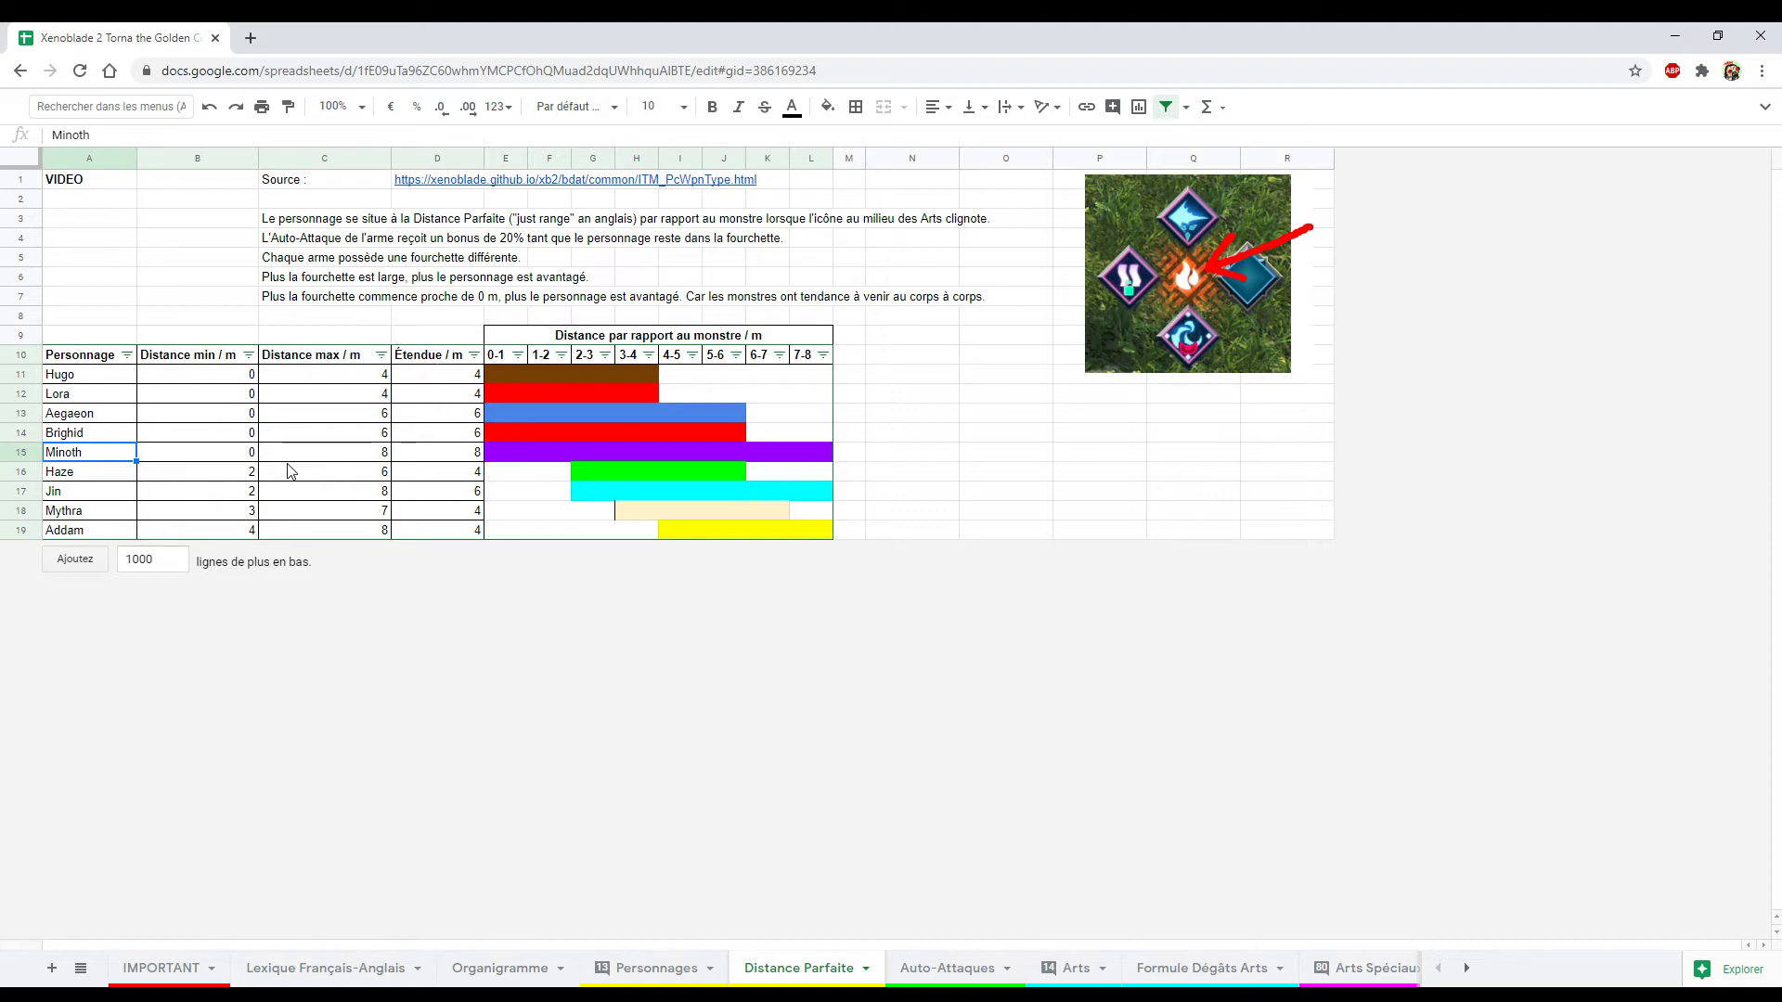
click(513, 457)
drag(511, 456, 502, 375)
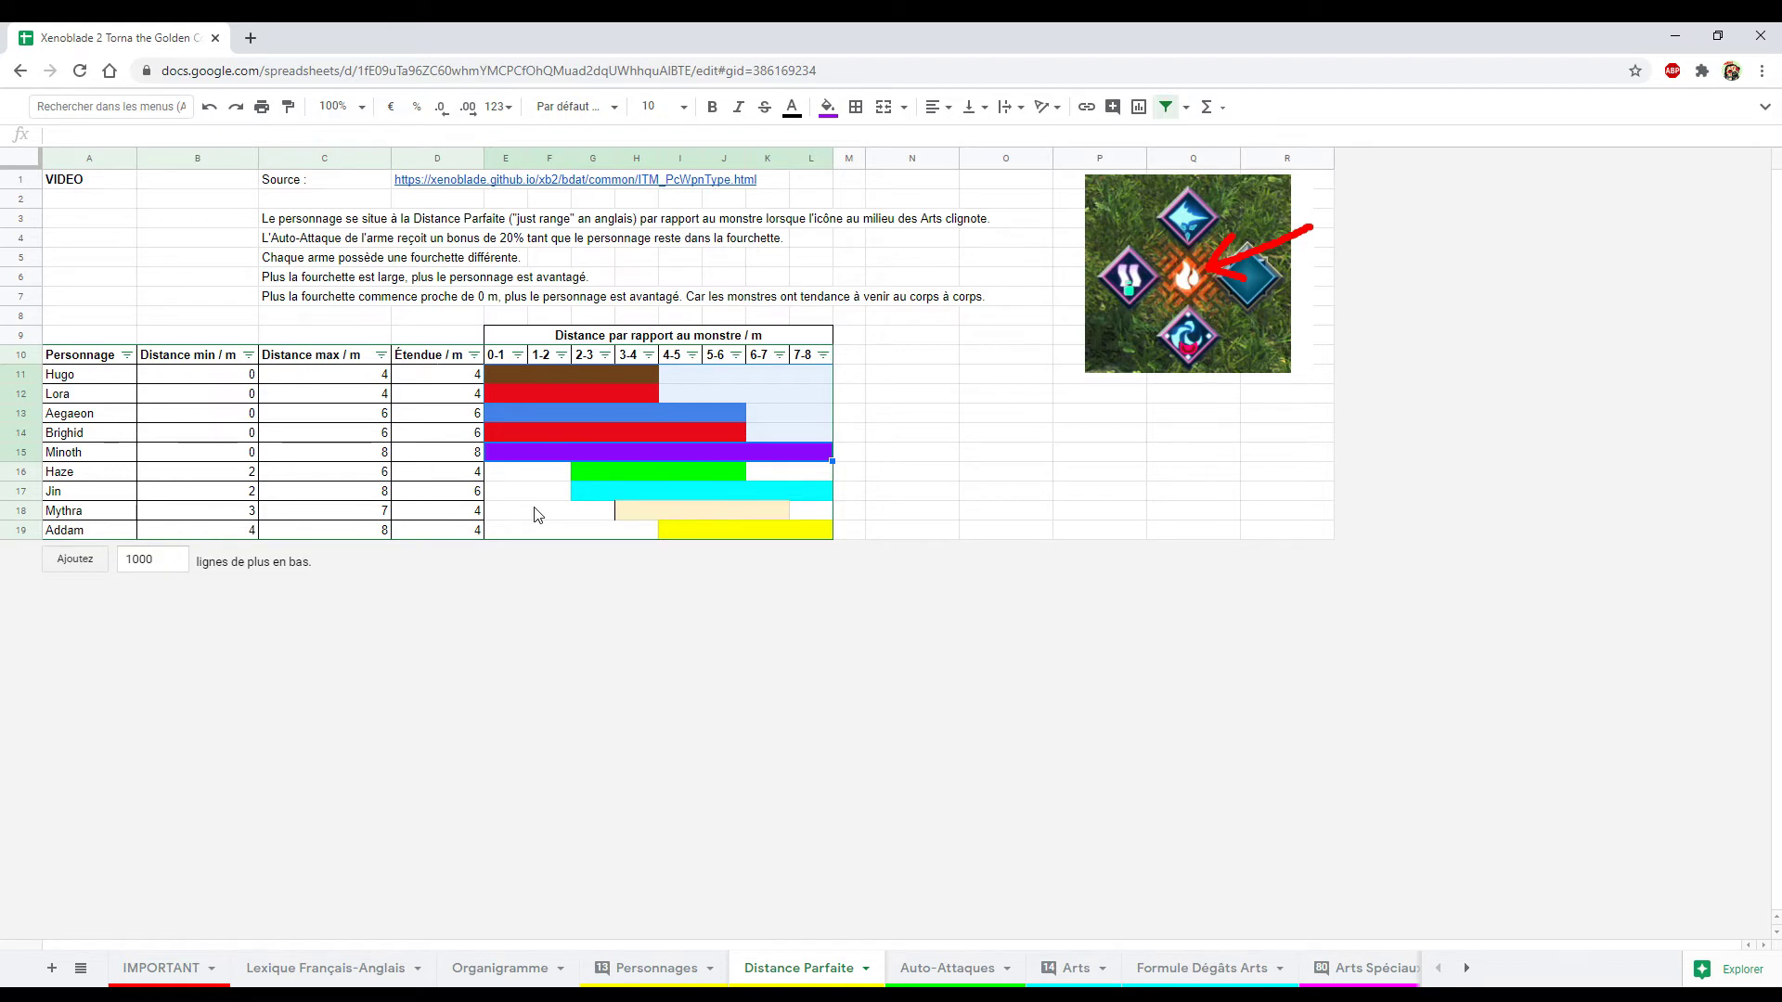
Clear all Personnage filter values and keep only Lora and Jin checked
click(126, 356)
click(256, 584)
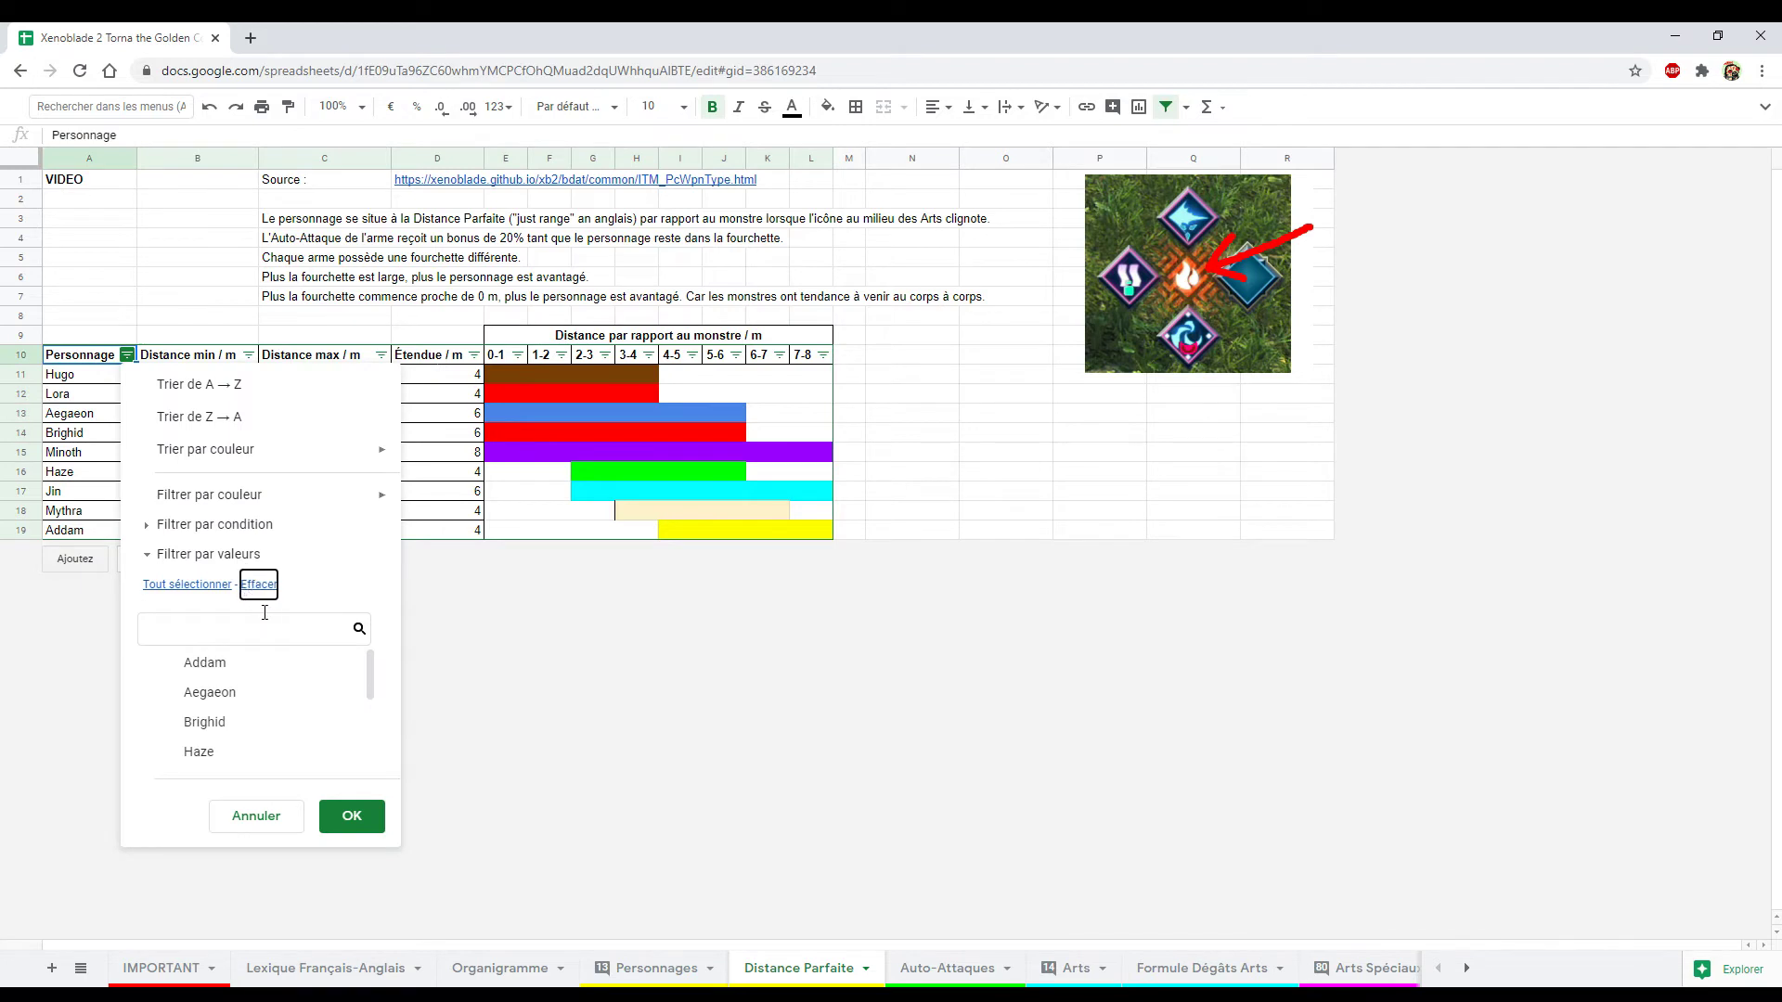
scroll(251, 691, down, 3)
click(239, 696)
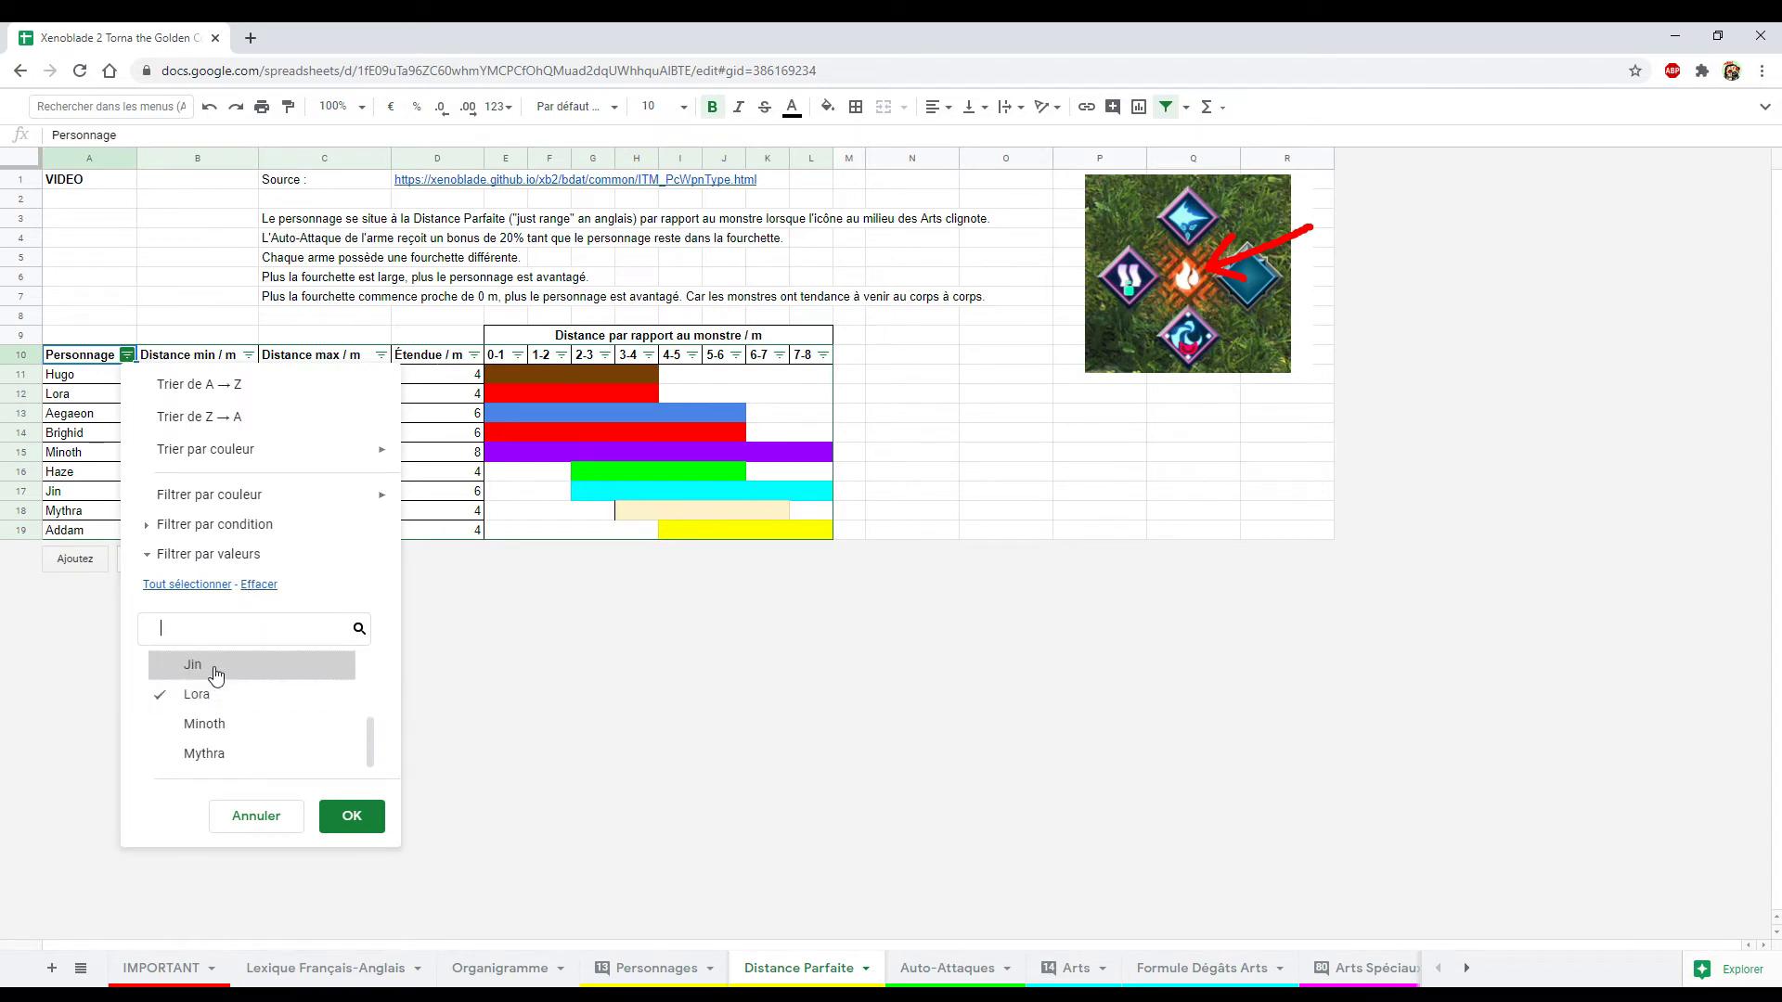
click(215, 665)
click(352, 817)
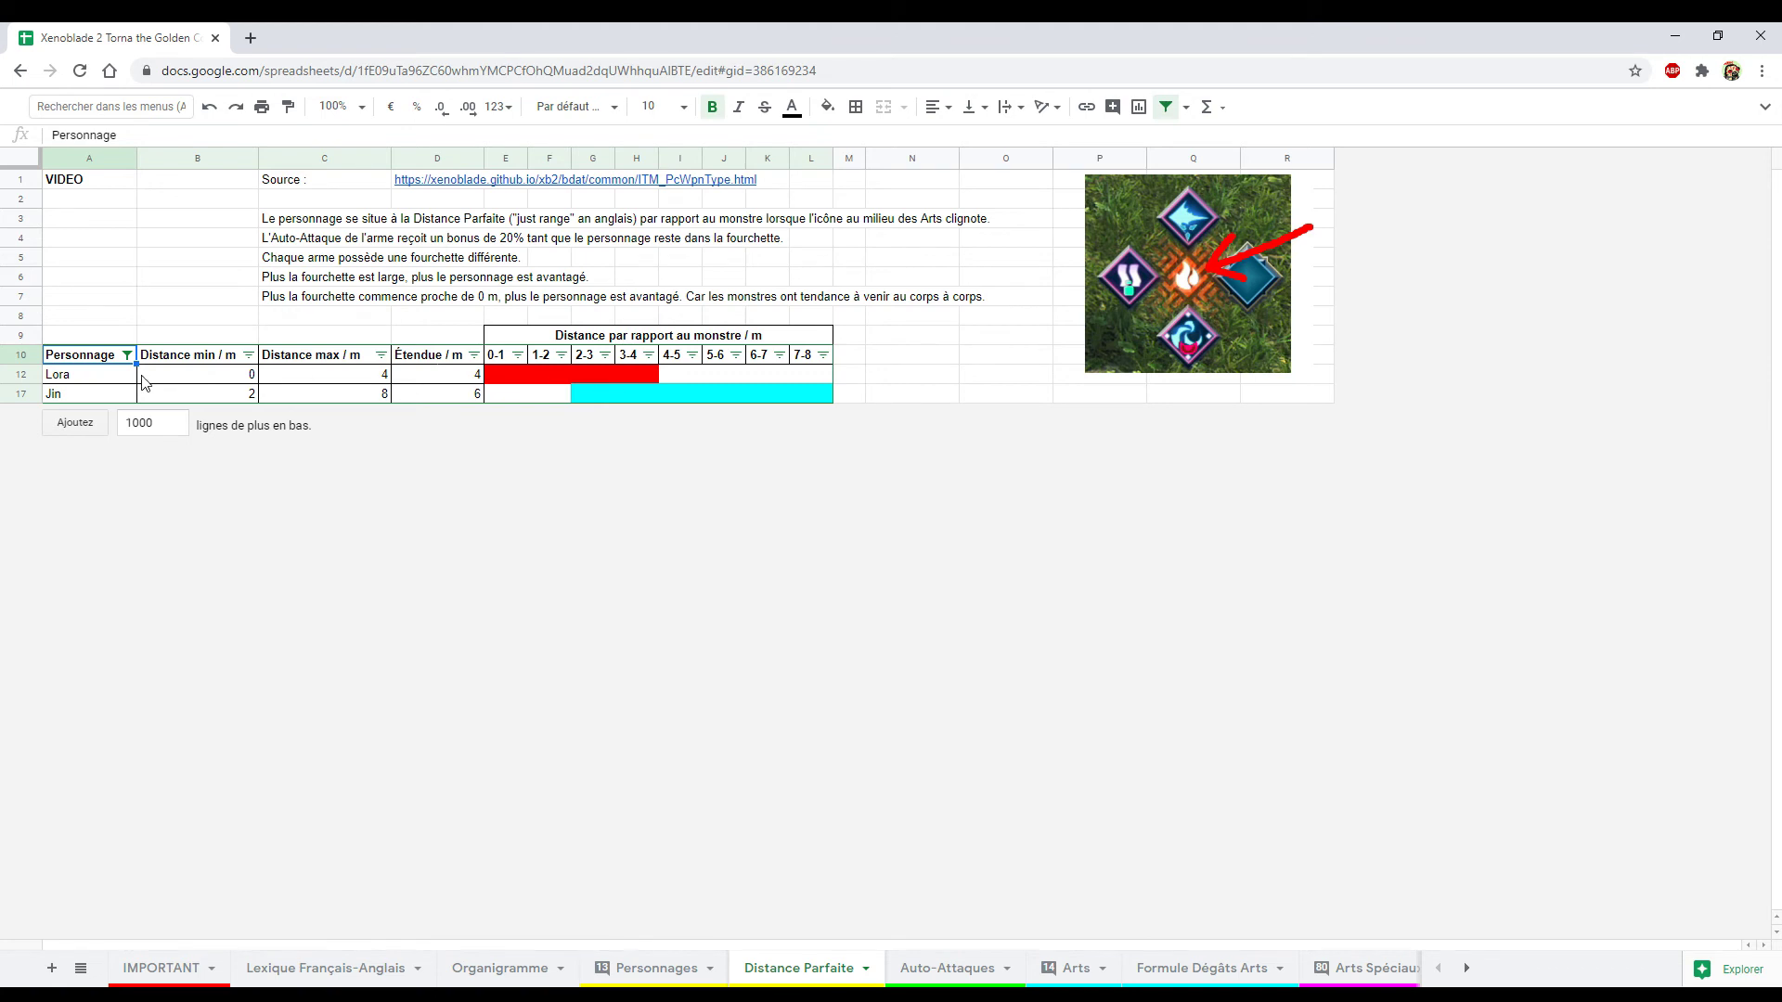
Switch the Personnage filter to show Aegaeon, Brighid and Hugo instead of Lora and Jin
click(127, 355)
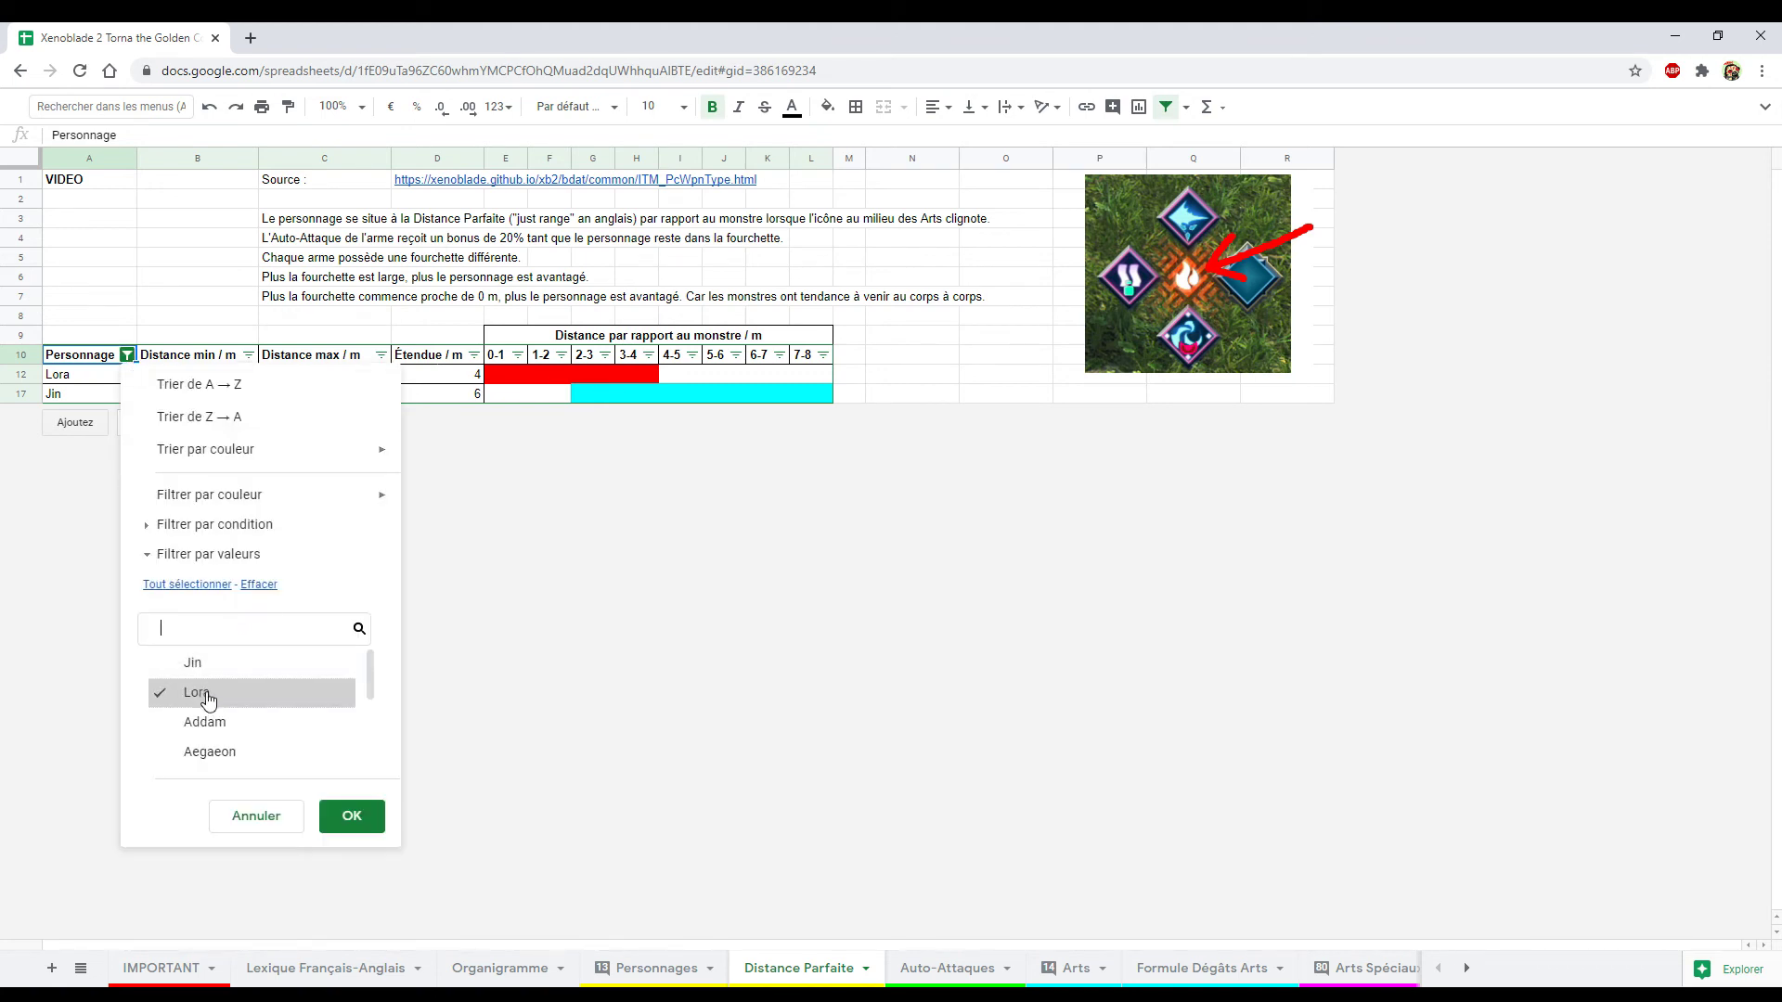
scroll(255, 743, down, 3)
scroll(266, 742, up, 3)
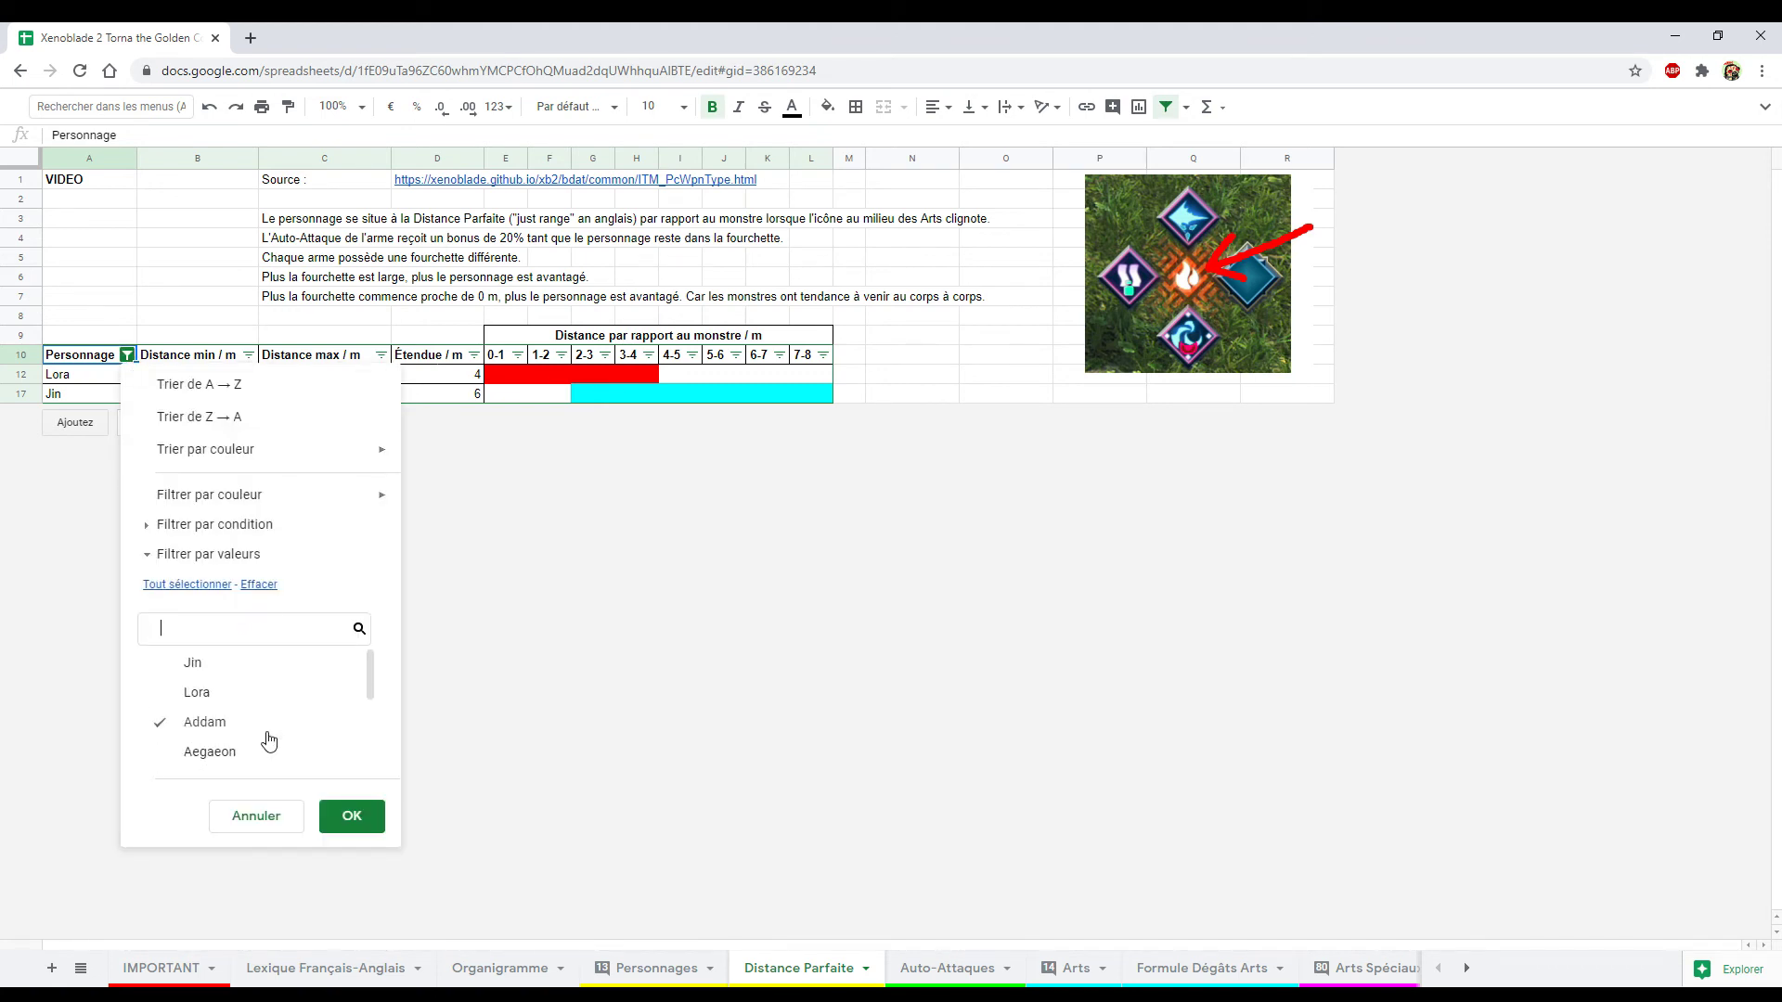
scroll(243, 728, down, 2)
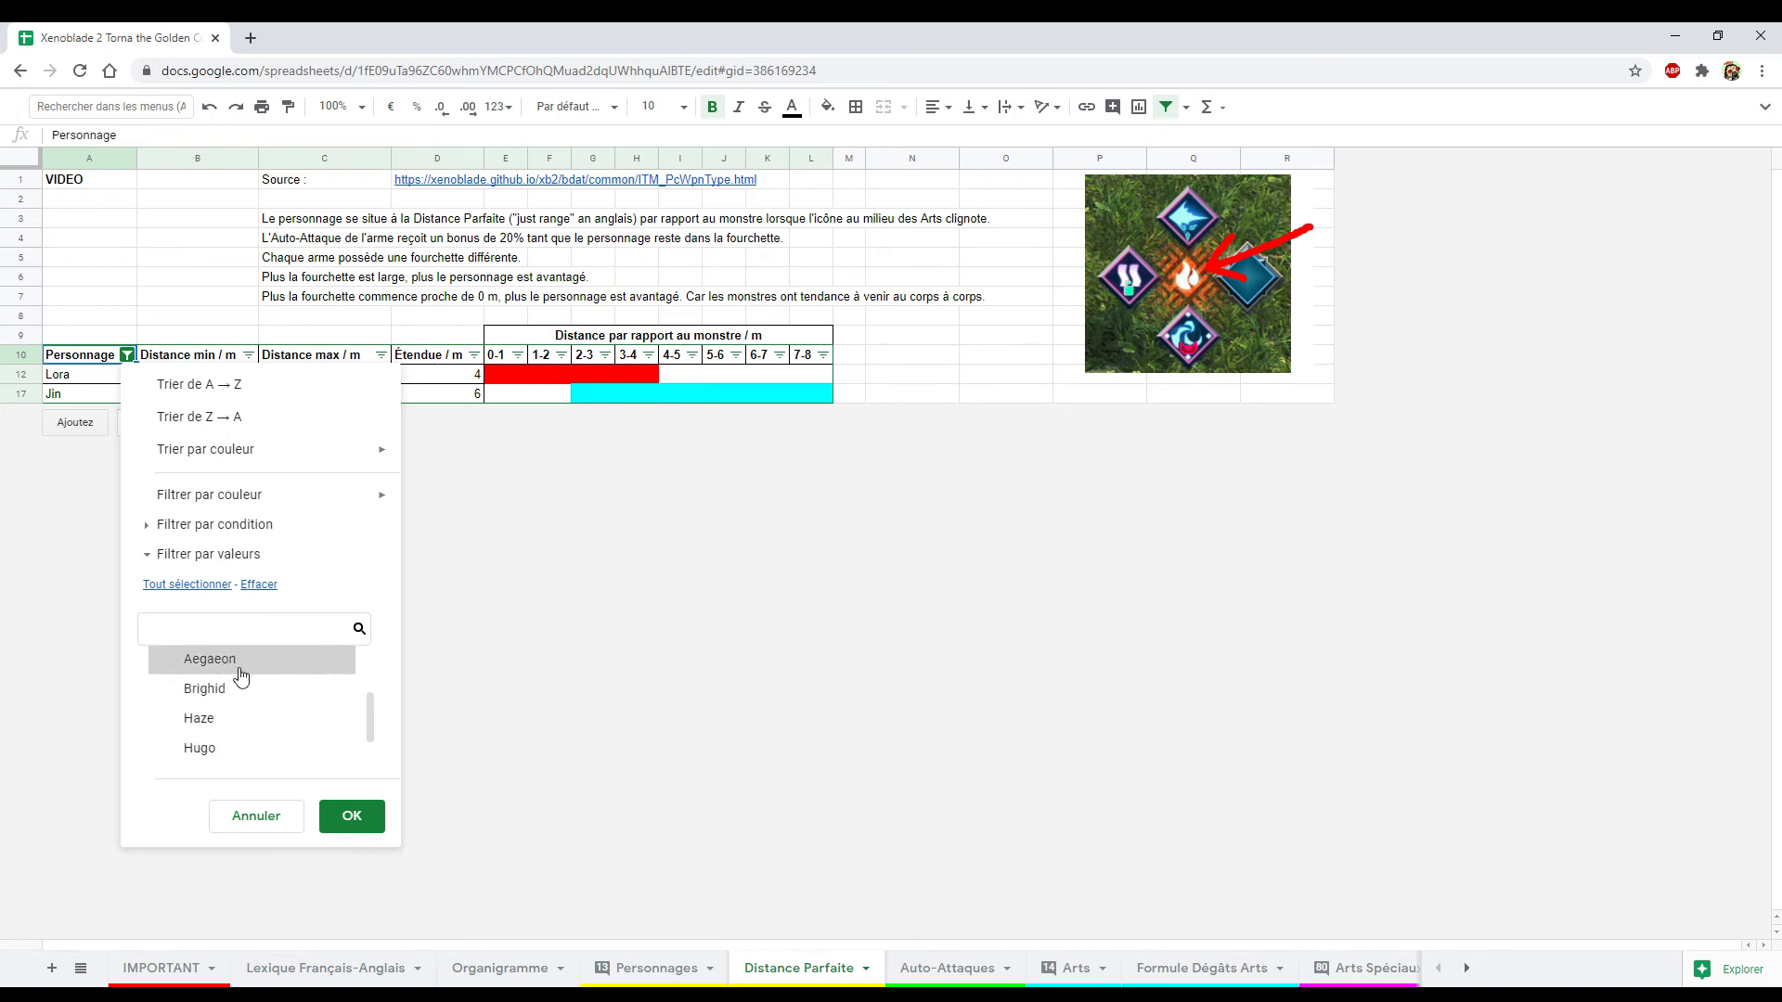
click(234, 671)
click(227, 692)
click(220, 749)
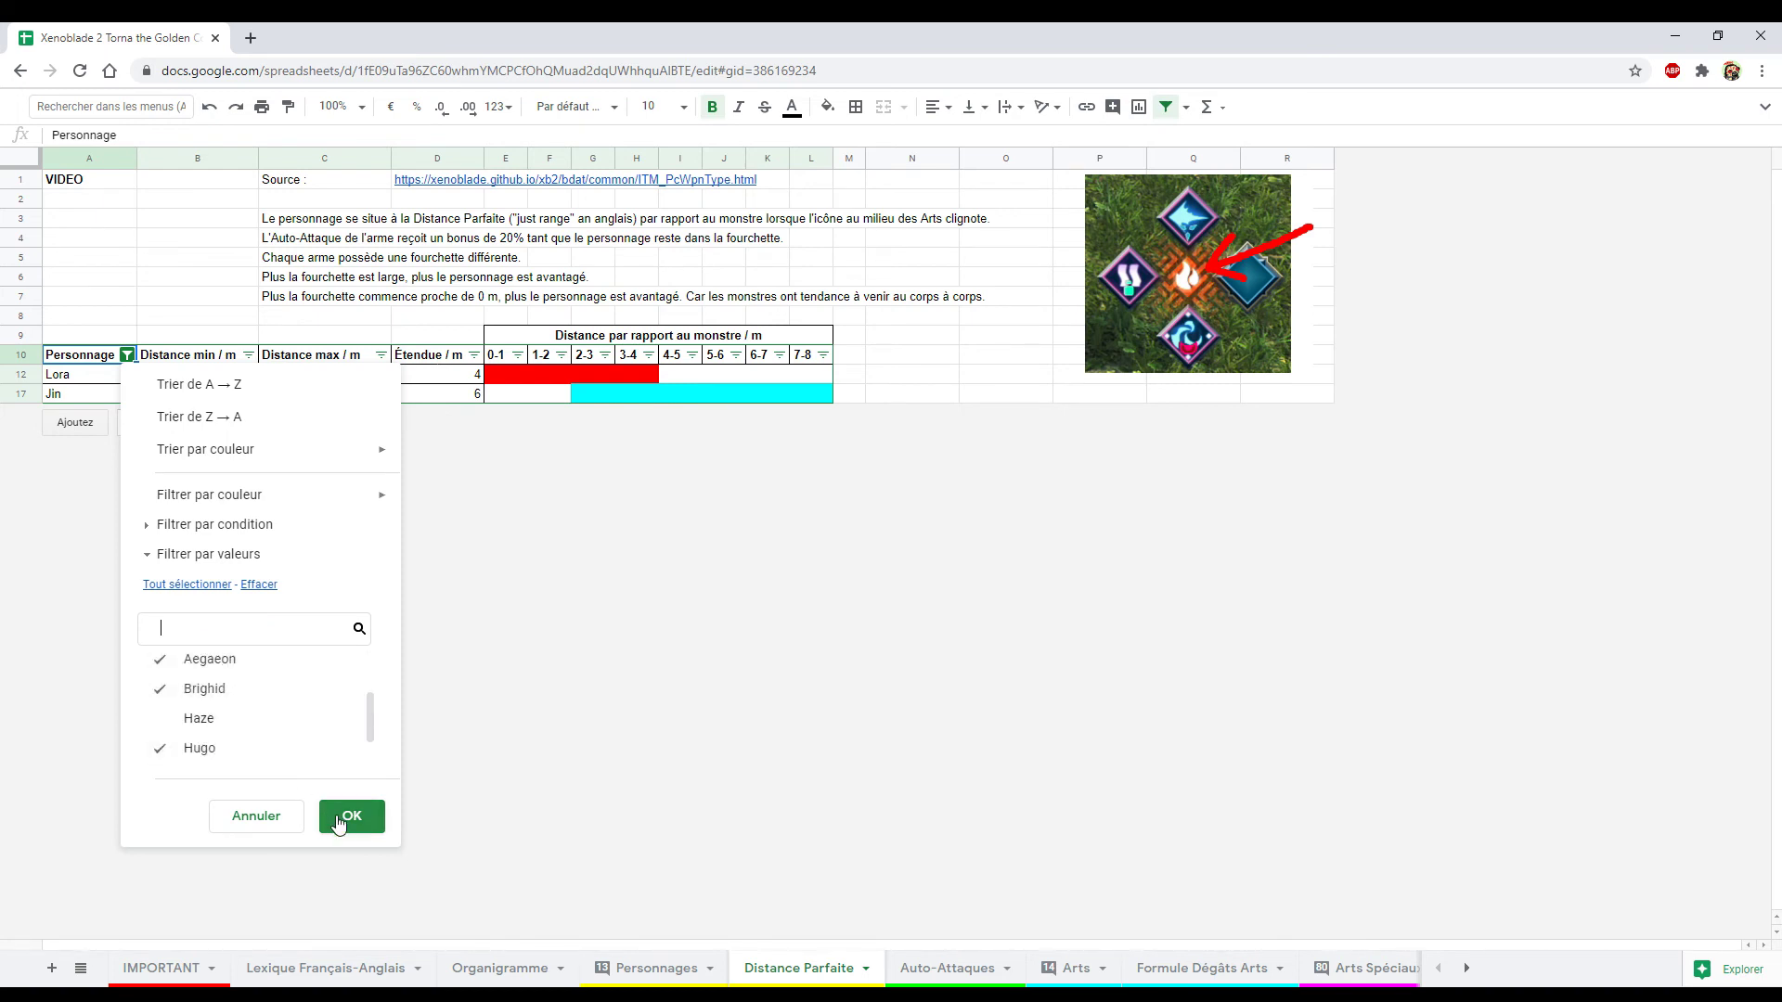
click(352, 816)
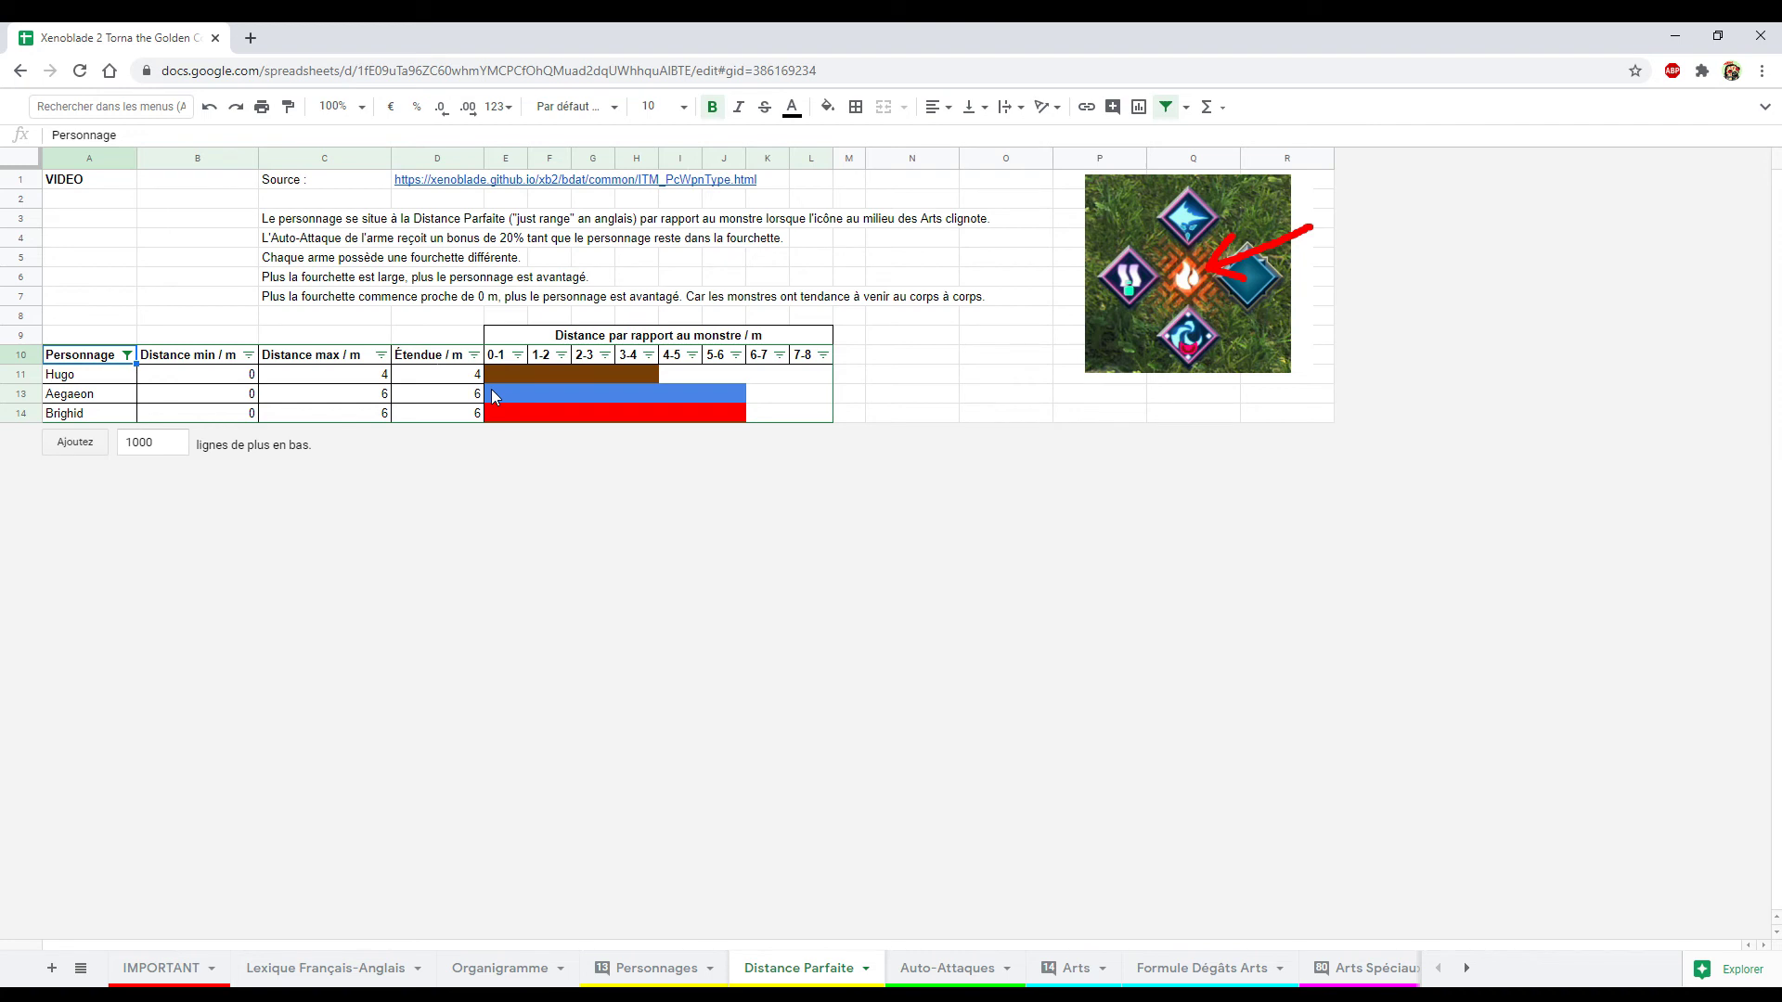
Replace Aegaeon, Brighid and Hugo with Addam, Mythra and Minoth in the Personnage filter
click(127, 354)
click(250, 663)
click(241, 693)
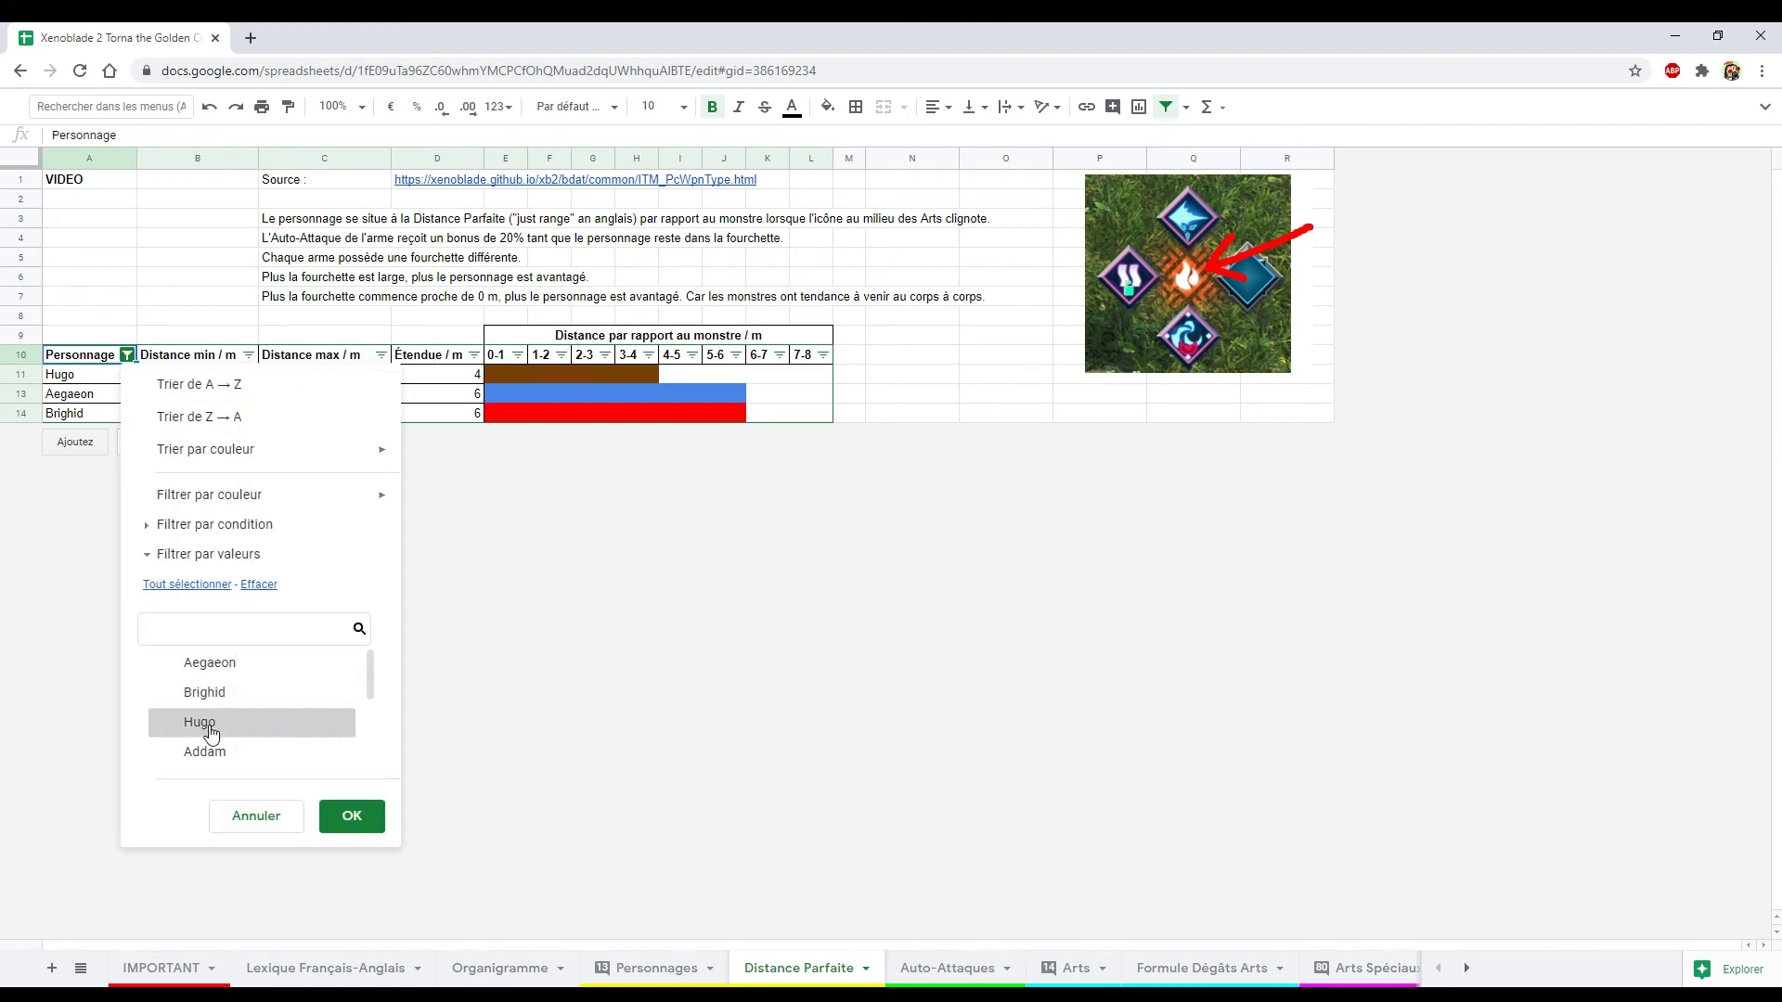
click(209, 724)
click(232, 750)
scroll(252, 720, down, 1)
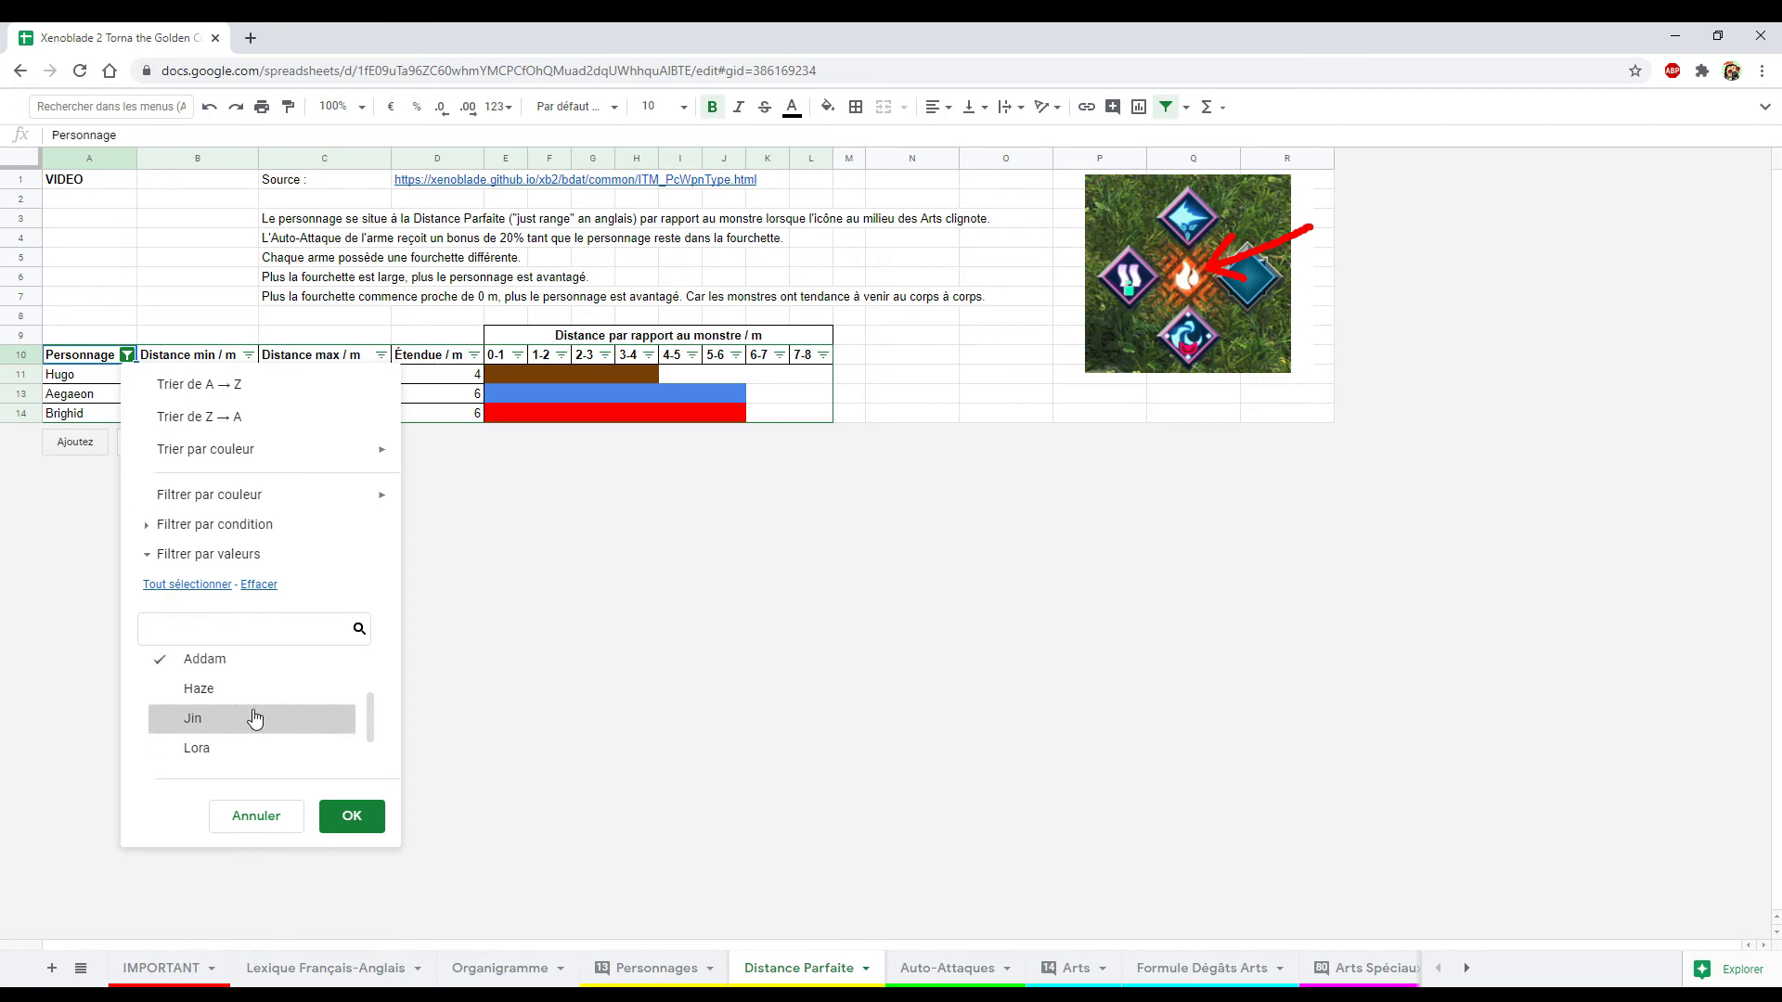
scroll(247, 738, down, 1)
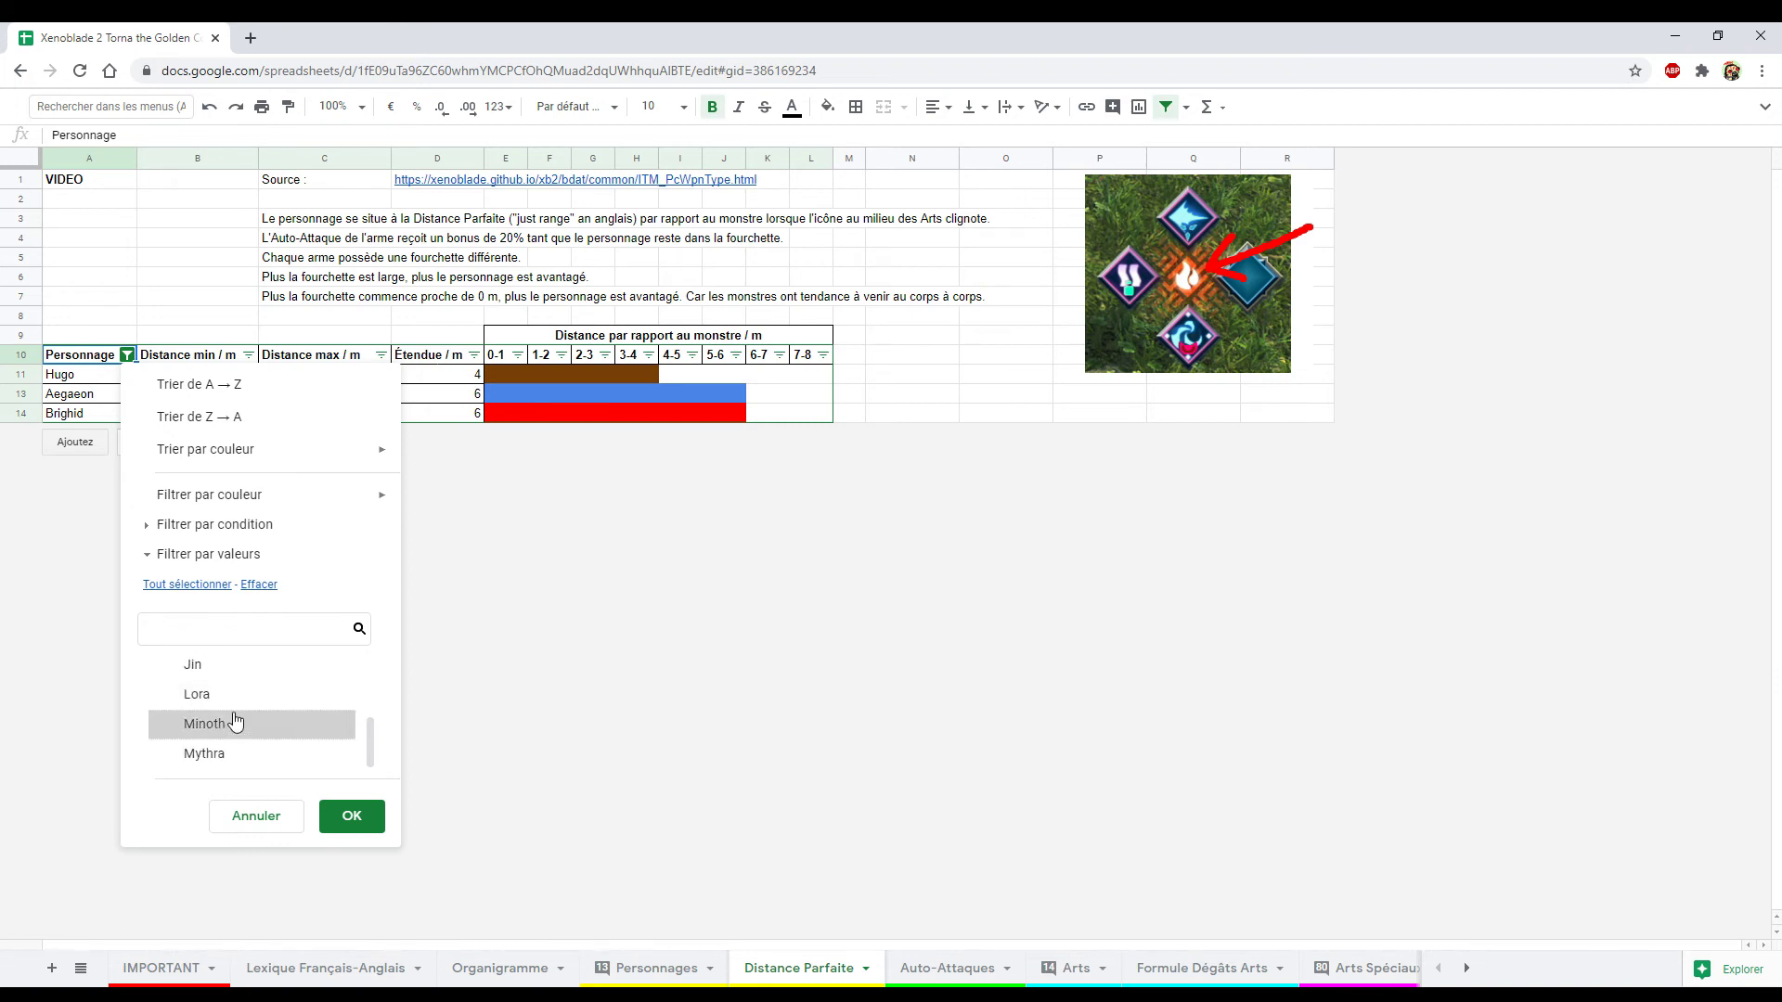
click(235, 761)
click(232, 724)
click(351, 815)
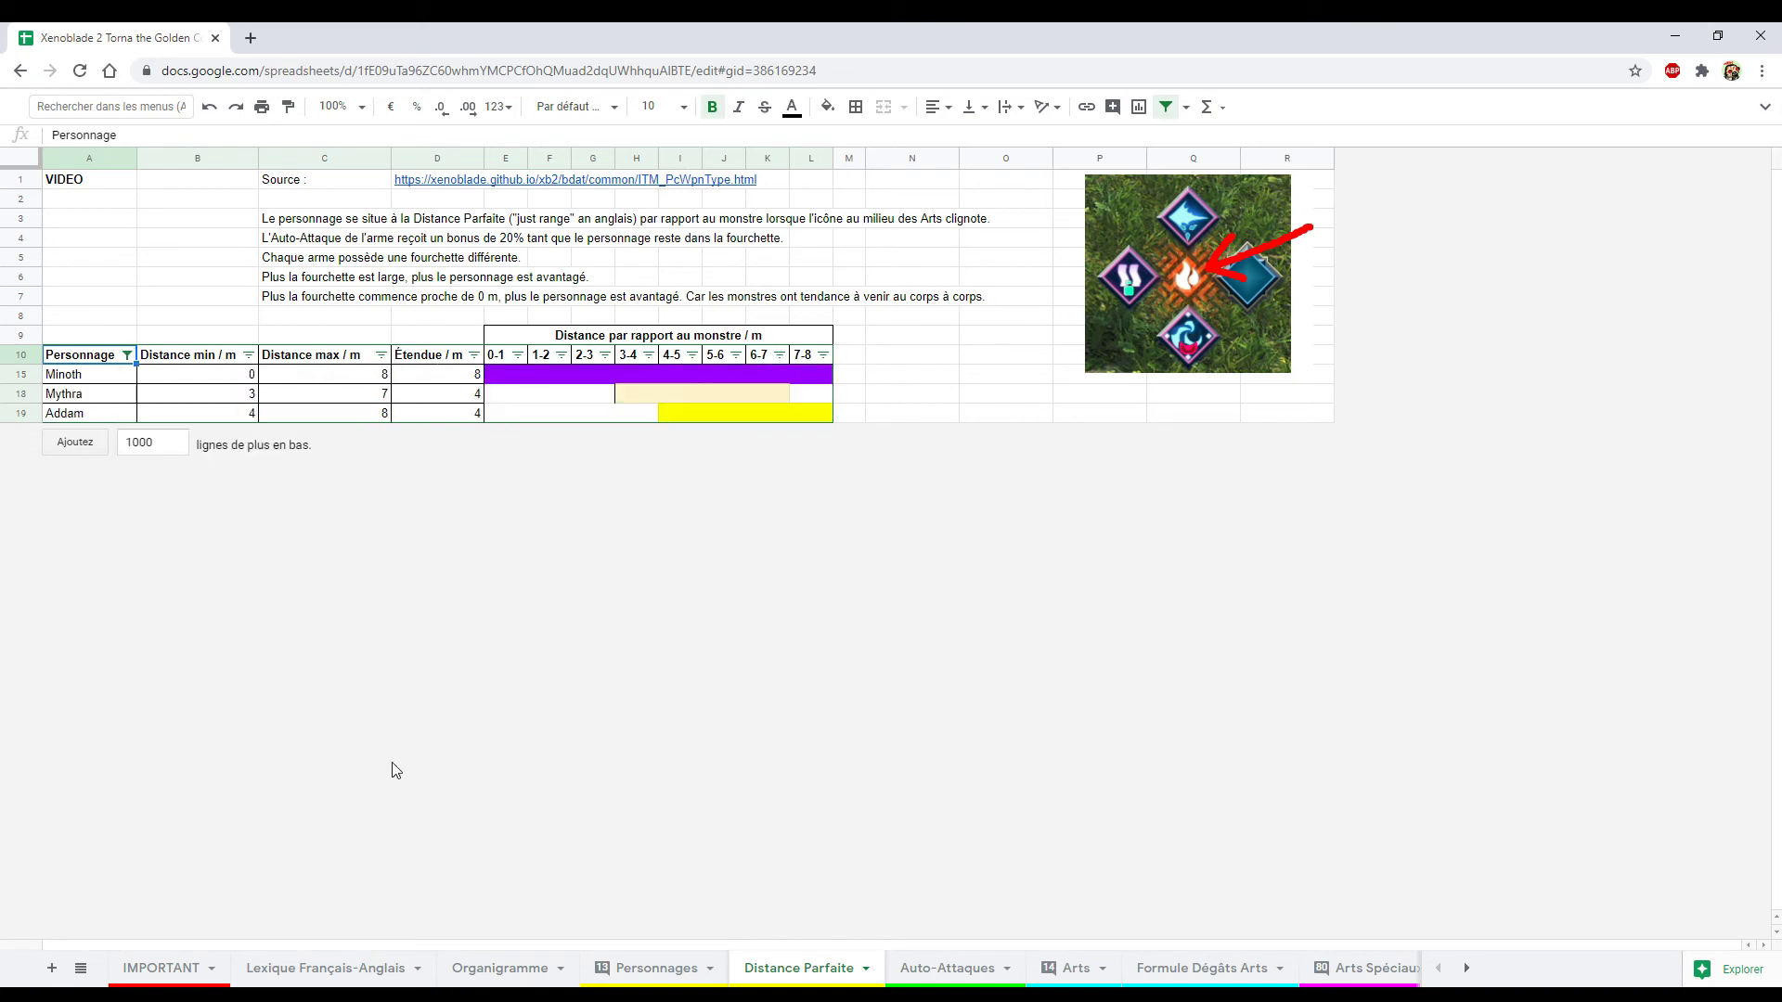